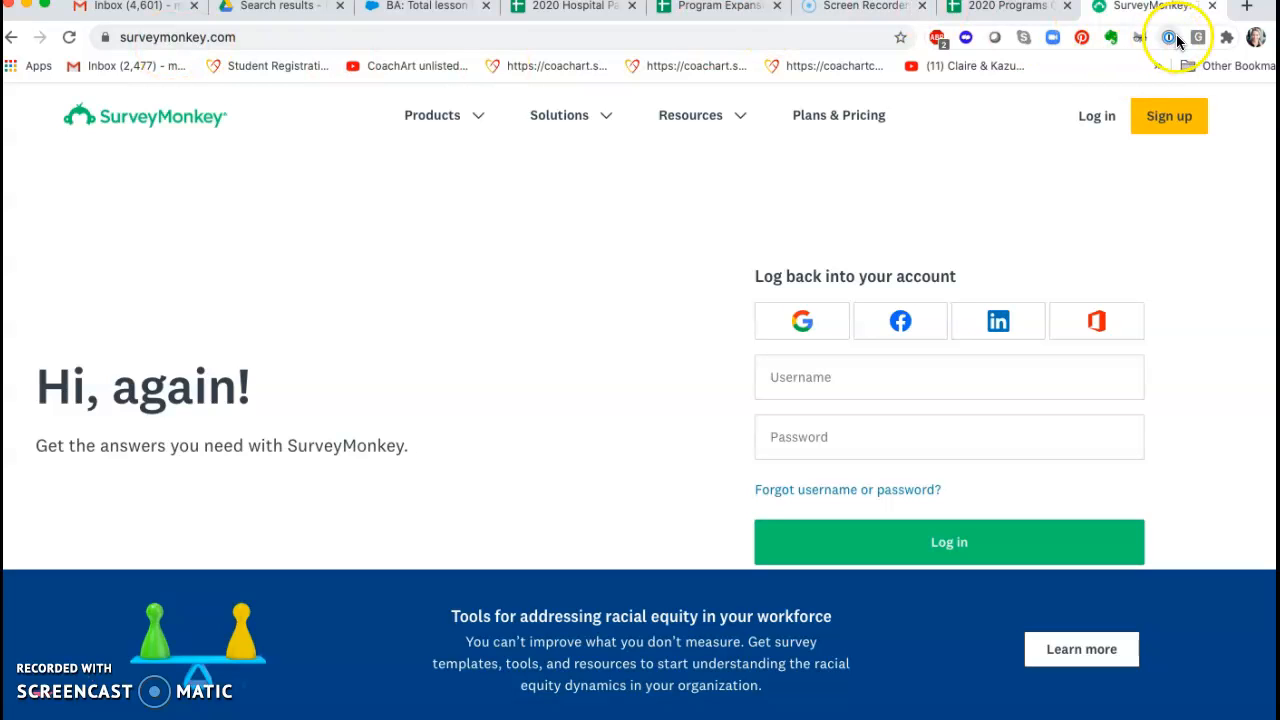
# Step: Log in to SurveyMonkey by autofilling the username and password from the Volunteer Dept "Survey Monkey" entry in 1Password
pyautogui.click(1168, 37)
pyautogui.moveTo(834, 200)
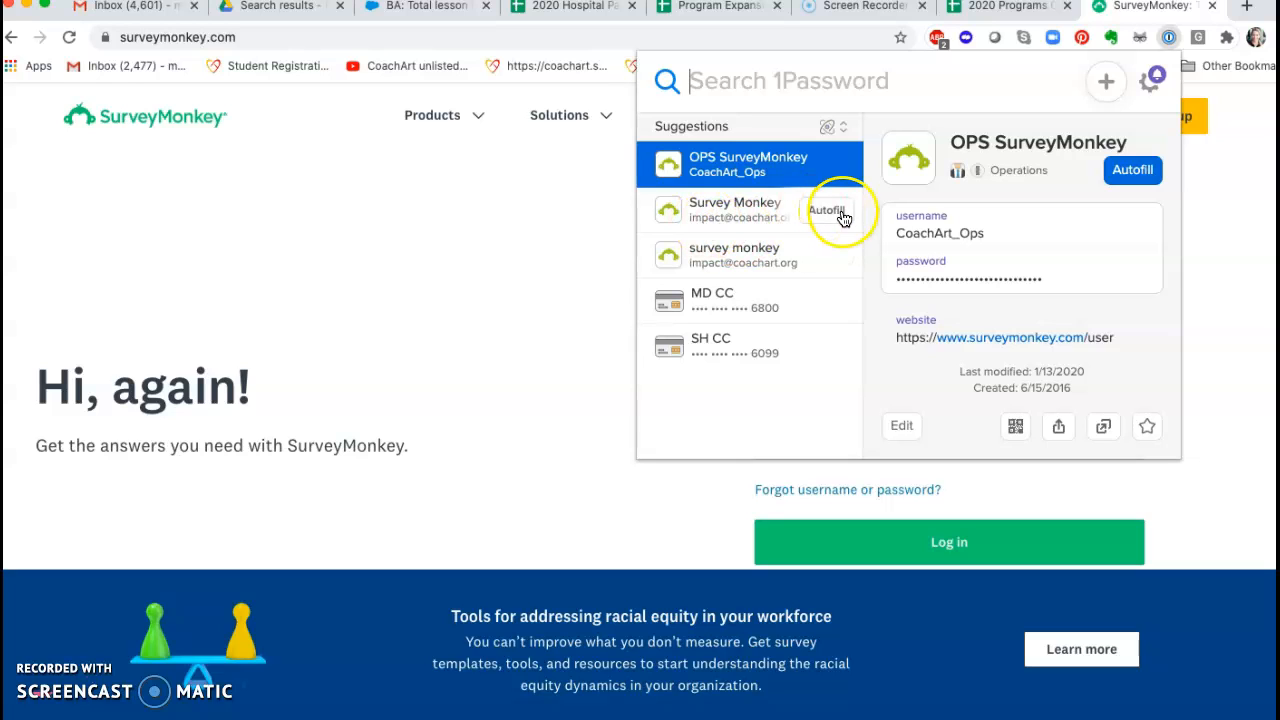
pyautogui.click(705, 212)
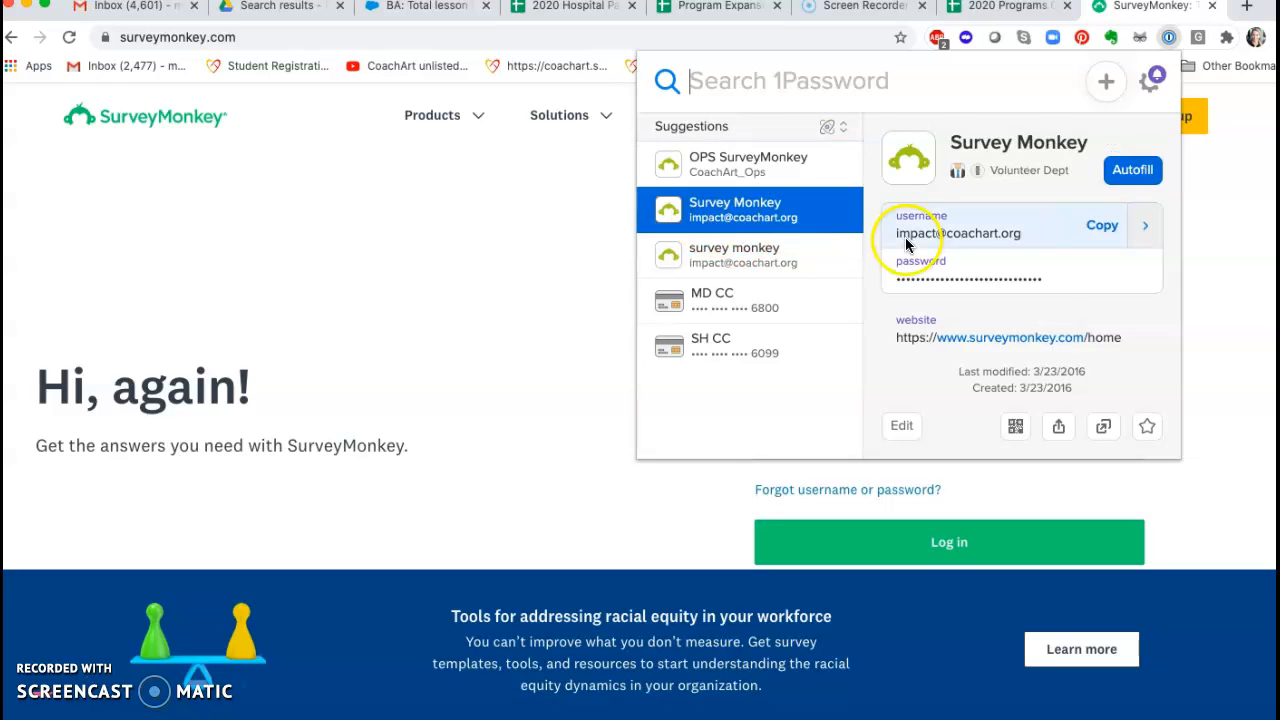
pyautogui.click(1137, 279)
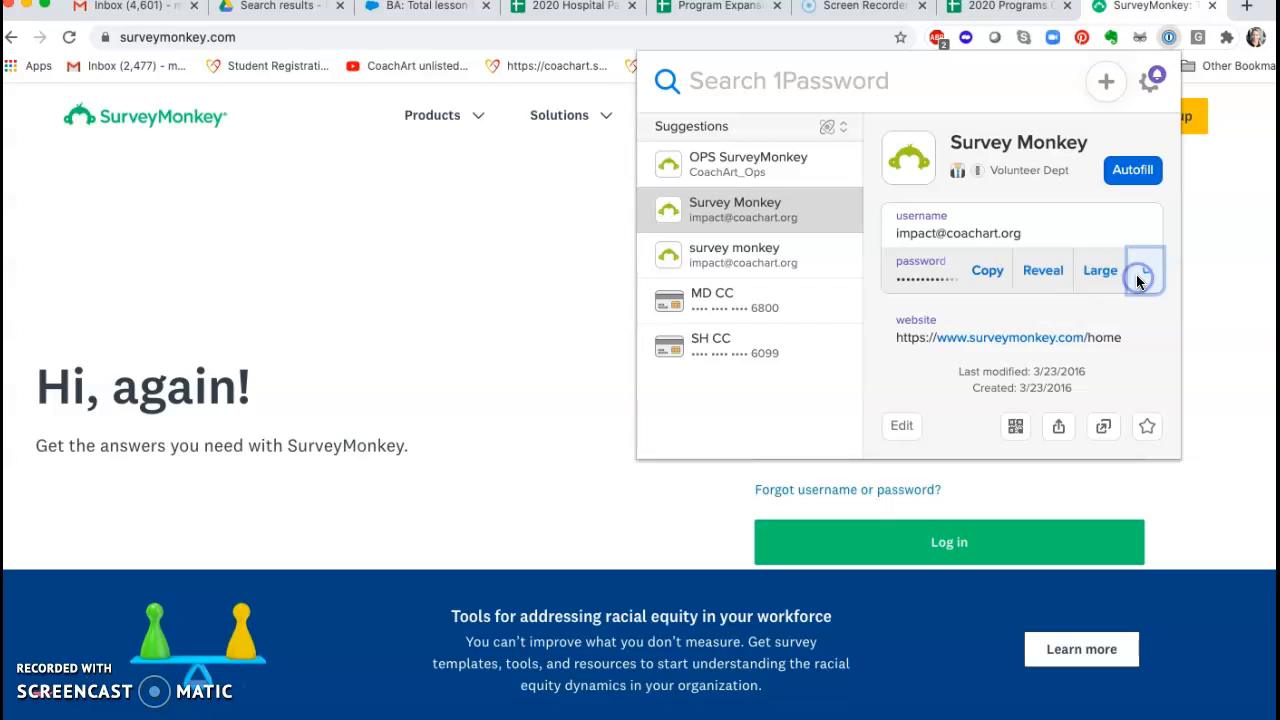
pyautogui.click(1038, 271)
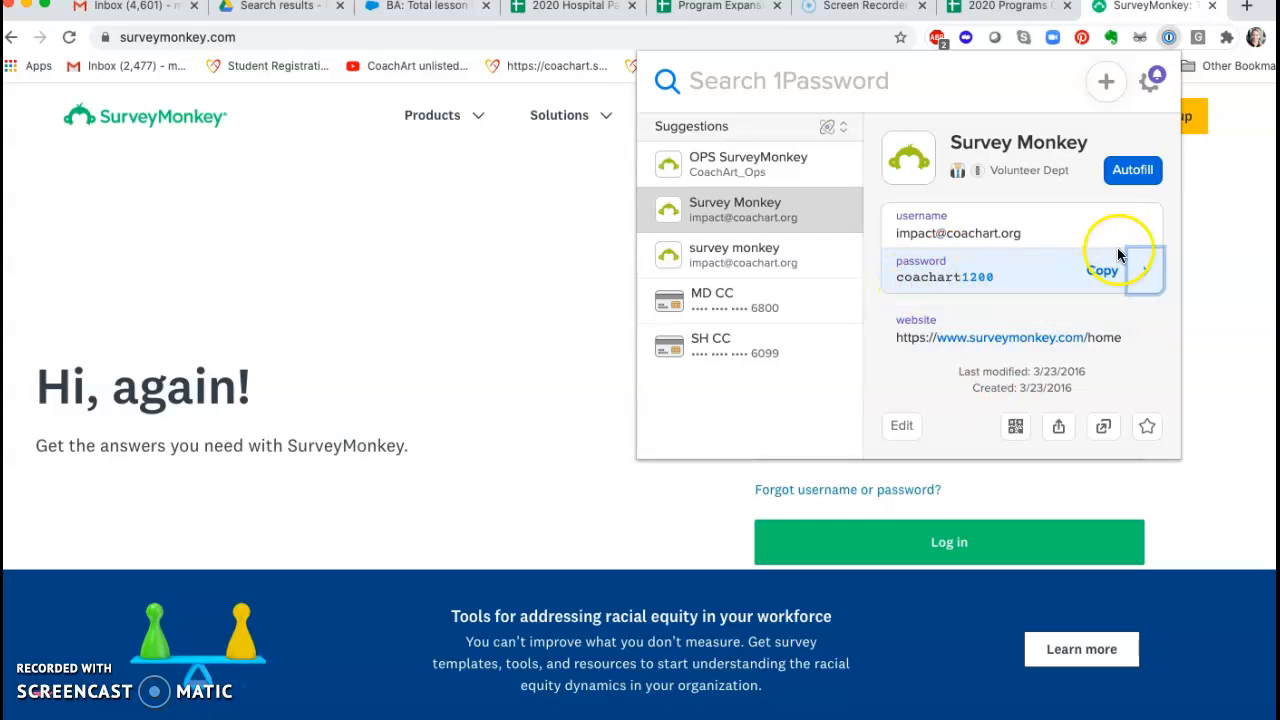
pyautogui.click(1130, 172)
pyautogui.click(974, 542)
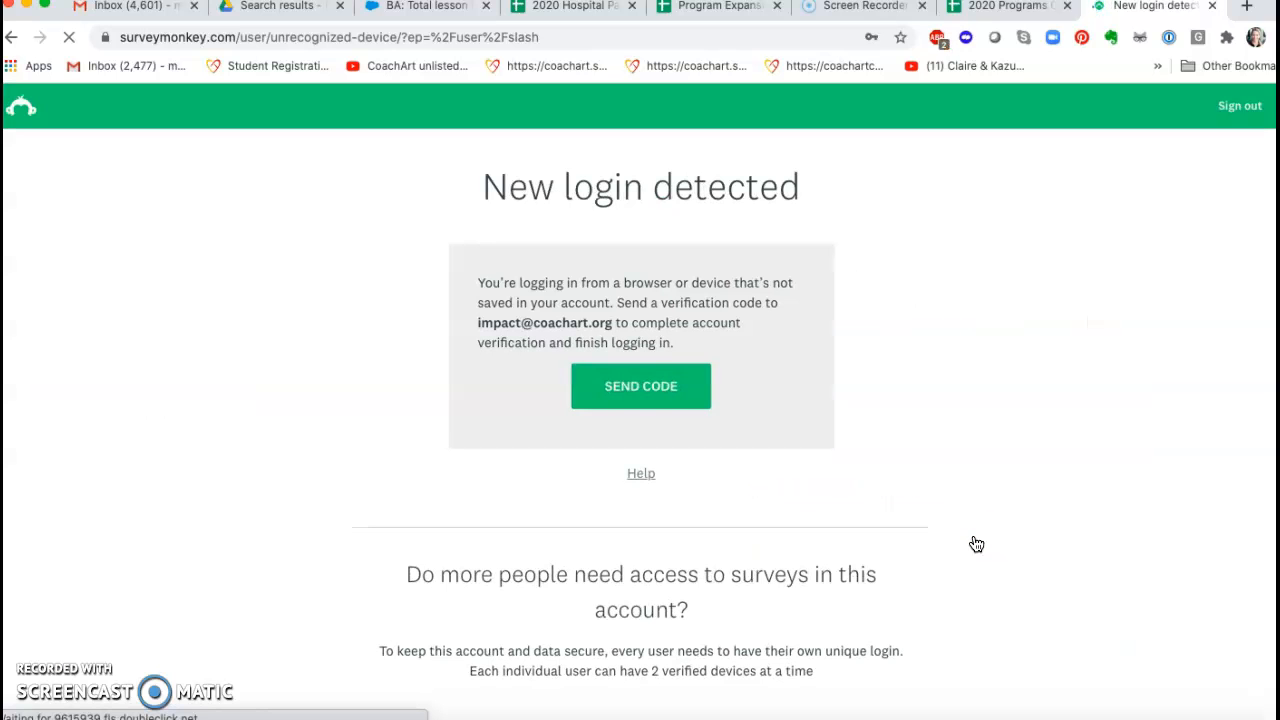
# Step: Request a device verification code and copy it from SurveyMonkey's "New login alert" email in Gmail
pyautogui.click(637, 400)
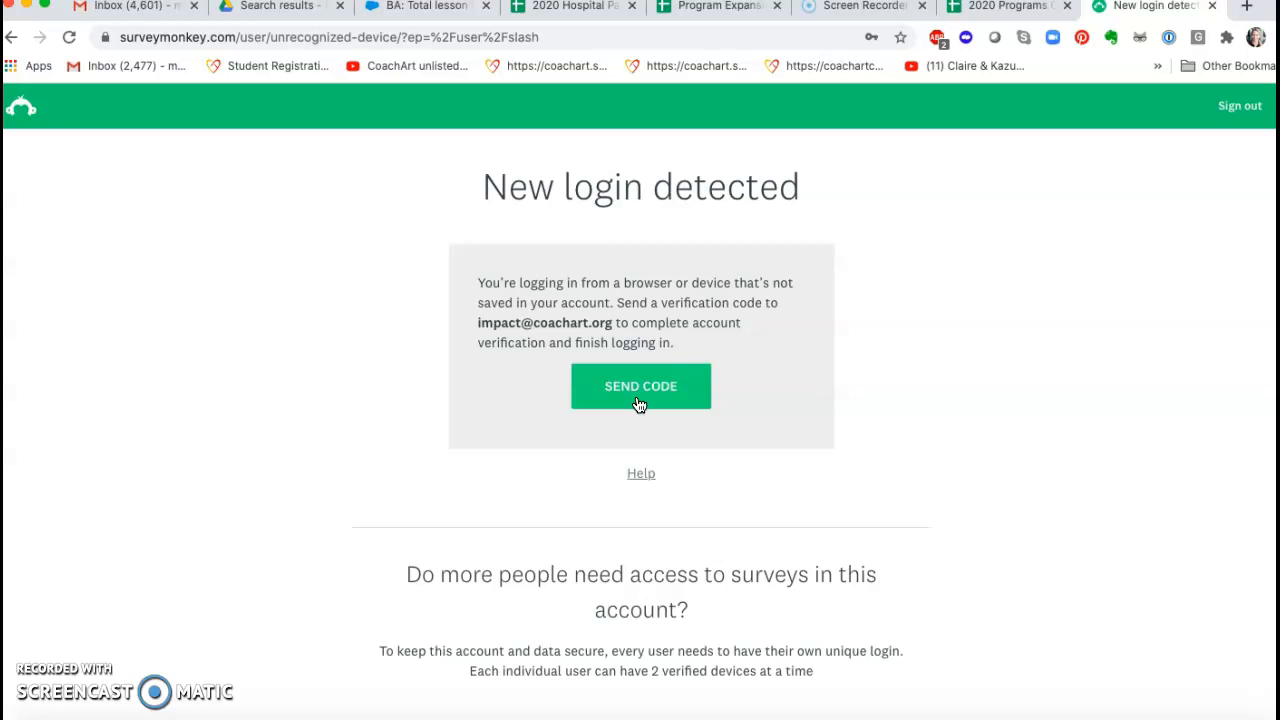
pyautogui.click(639, 402)
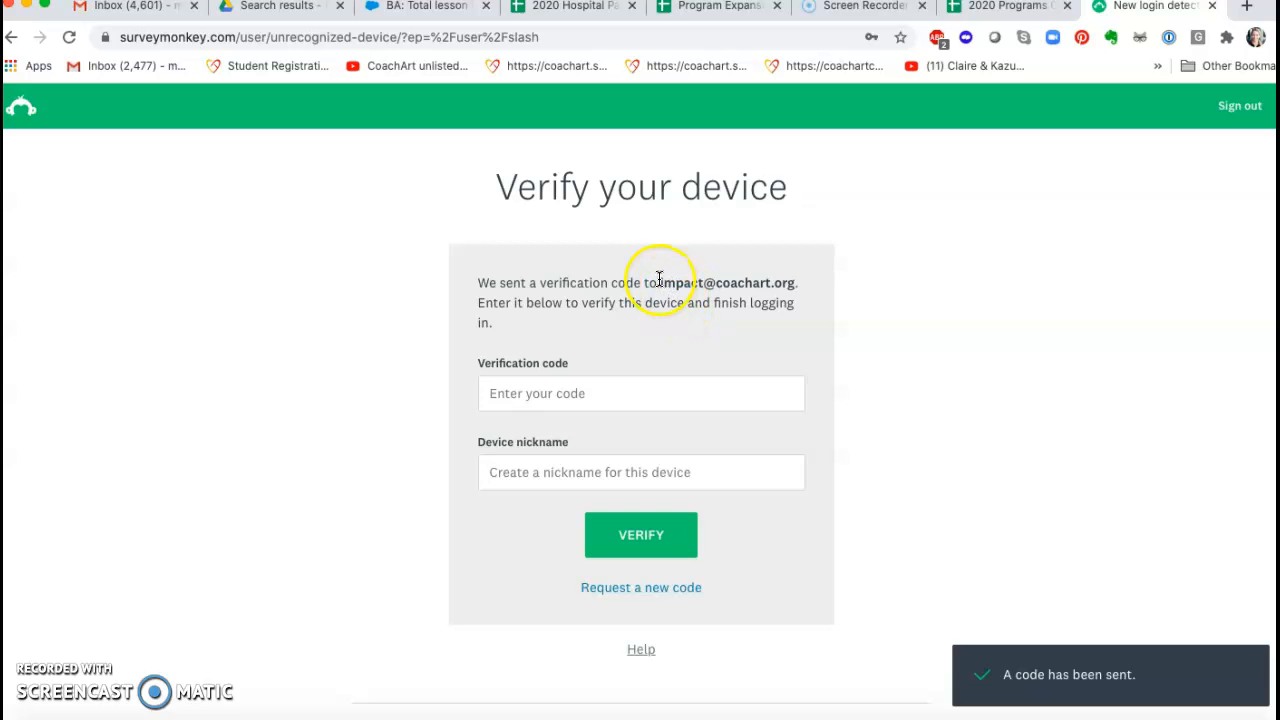
pyautogui.click(130, 17)
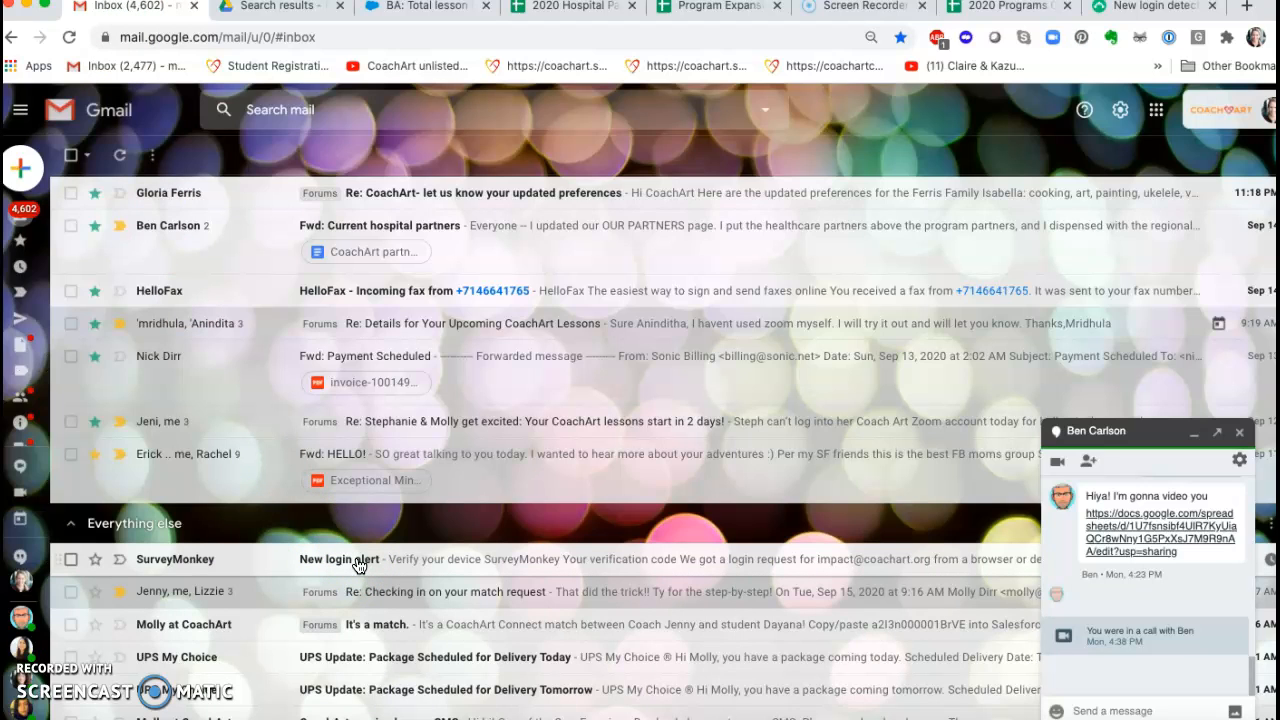
pyautogui.click(358, 562)
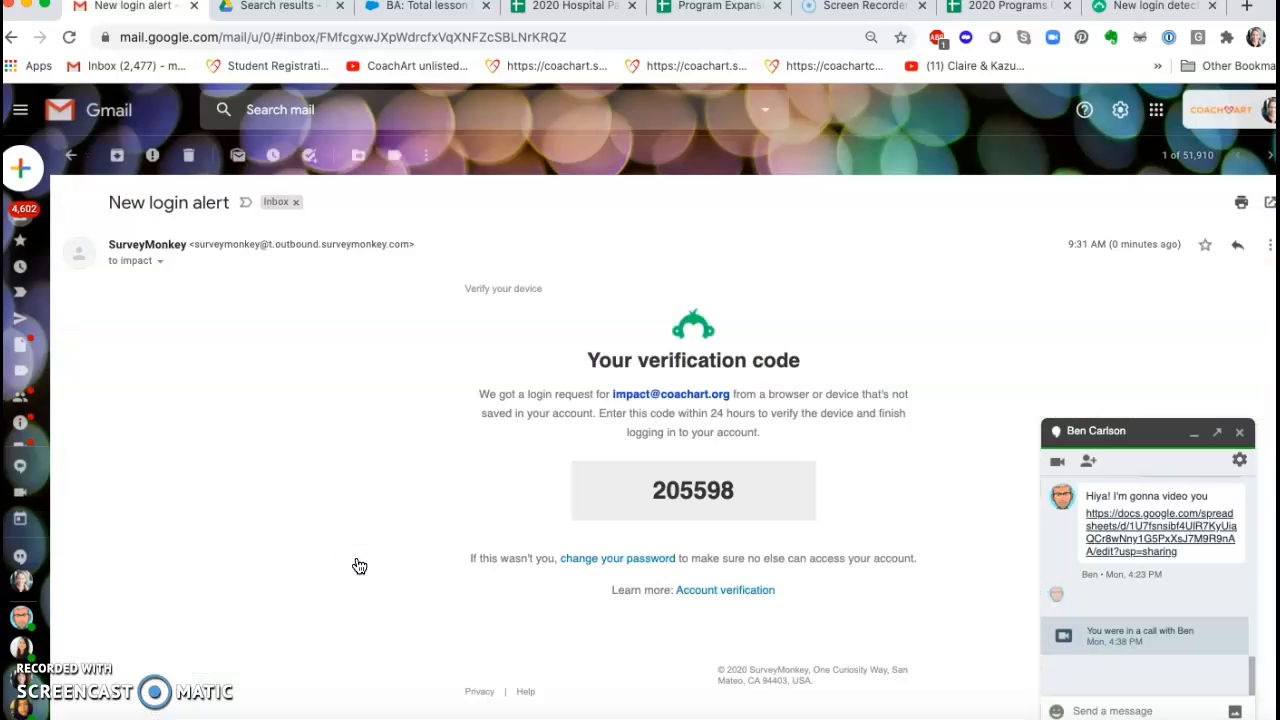
pyautogui.moveTo(709, 489); pyautogui.dragTo(628, 487)
pyautogui.click(705, 489)
pyautogui.moveTo(738, 490); pyautogui.dragTo(657, 491)
pyautogui.press('super+c')
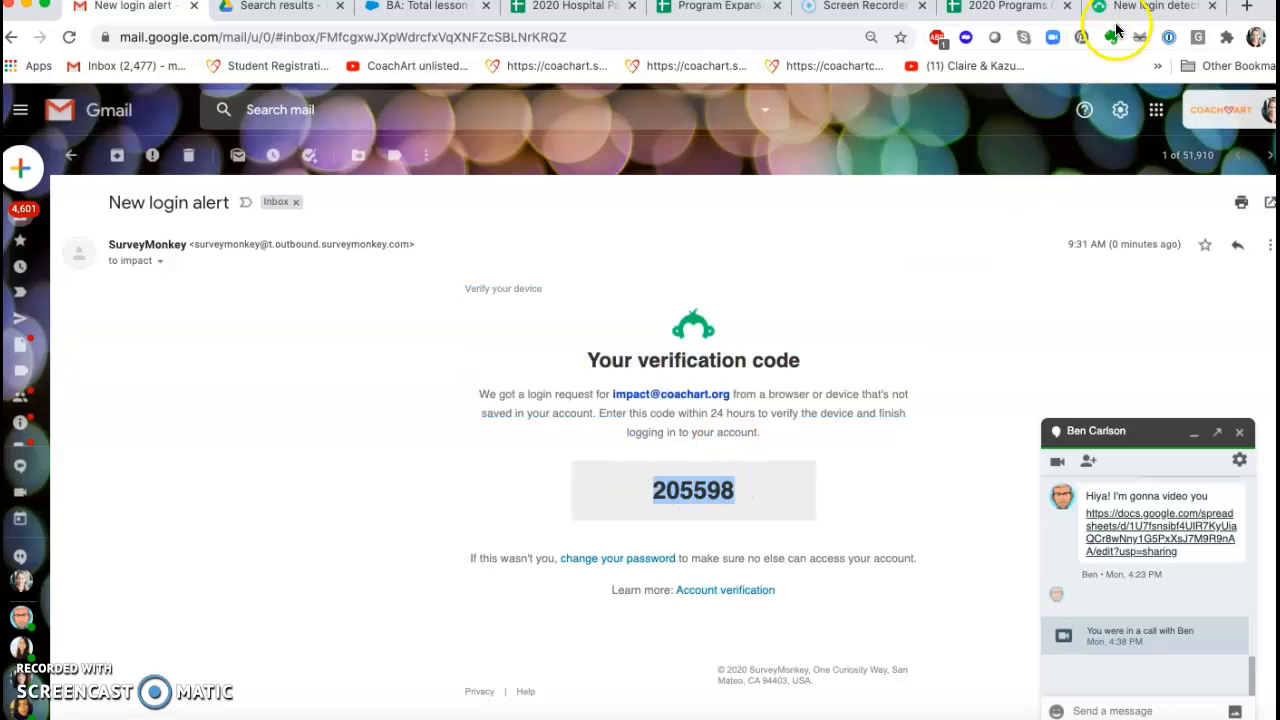
# Step: Verify the device in SurveyMonkey with the emailed verification code and nickname MD, and remove the verified device added 9/11/2020
pyautogui.click(1130, 8)
pyautogui.click(586, 392)
pyautogui.press('super+v')
pyautogui.click(531, 471)
pyautogui.write('MD')
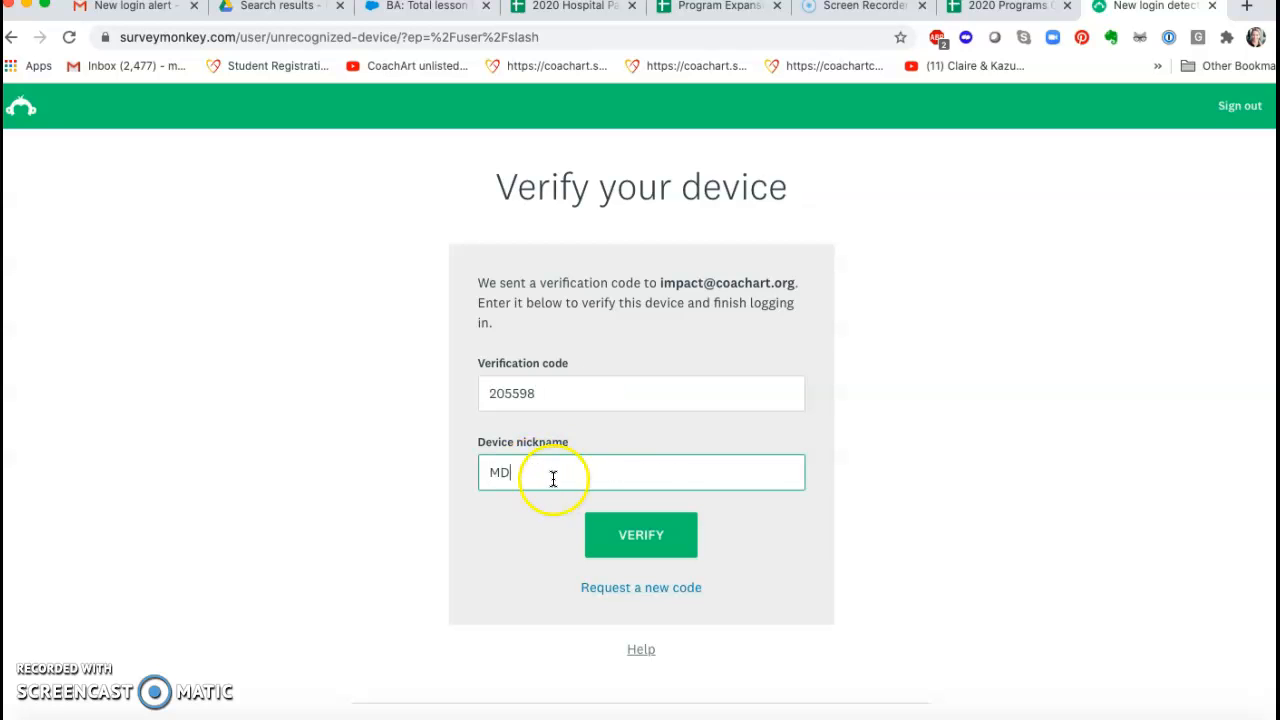
pyautogui.click(637, 535)
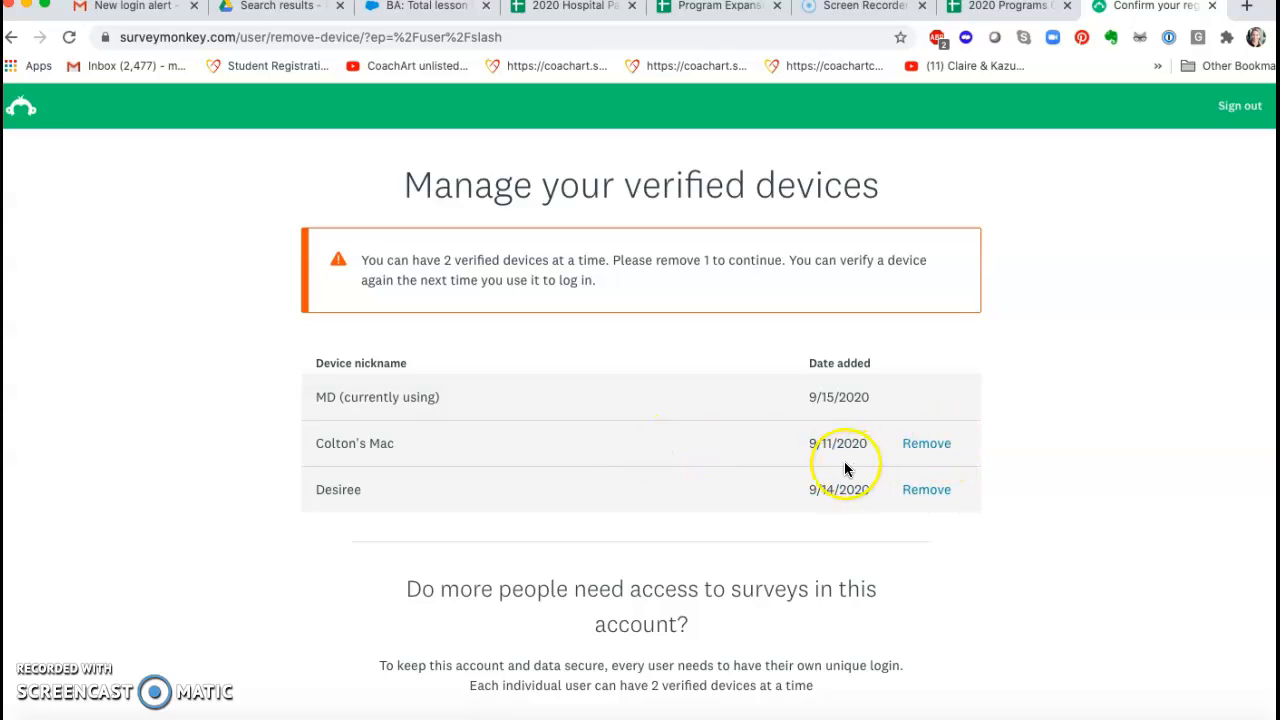
pyautogui.click(926, 452)
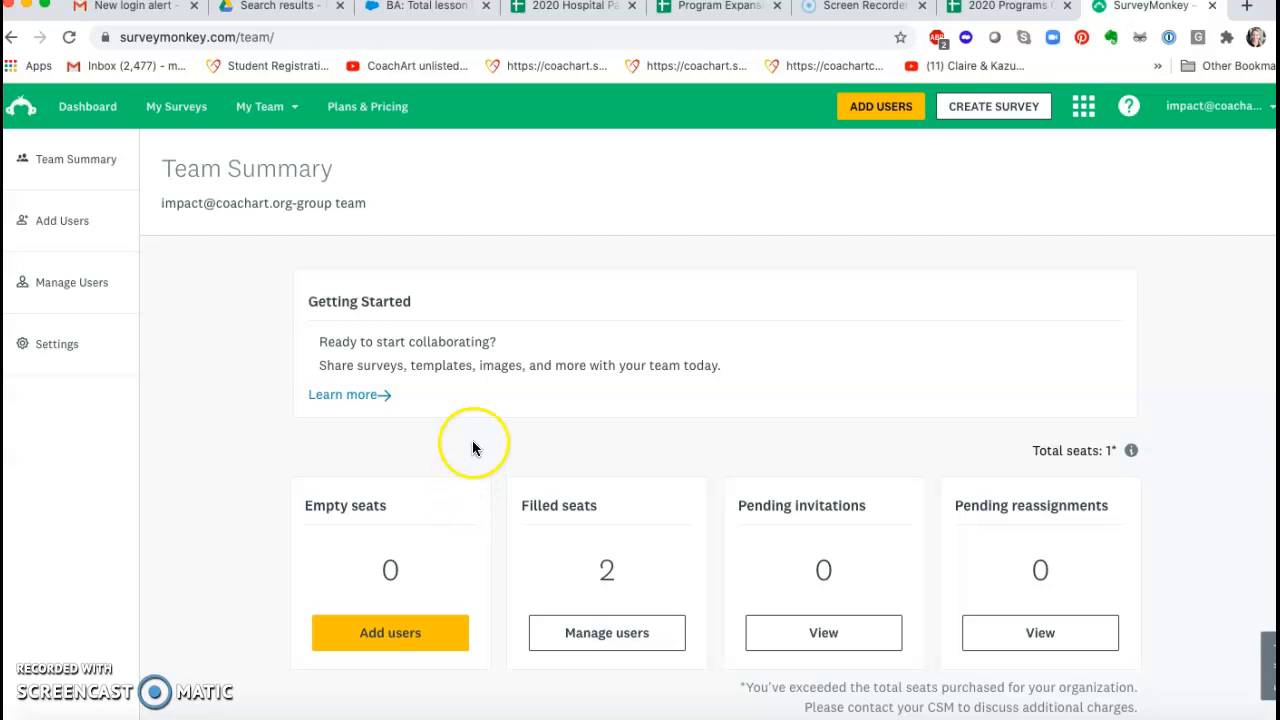
# Step: Look over the team summary, the My Surveys list and its folder filter options
pyautogui.scroll(-5, 473, 448)
pyautogui.scroll(5, 473, 448)
pyautogui.click(181, 108)
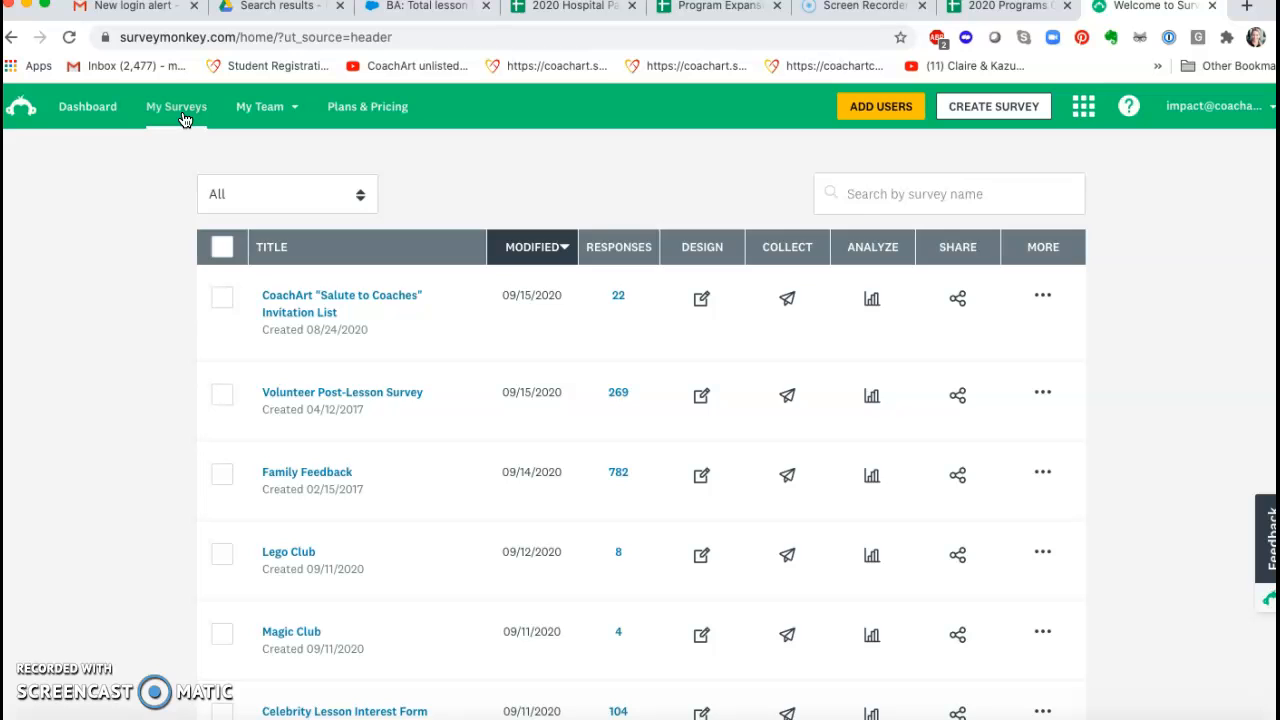
pyautogui.click(359, 194)
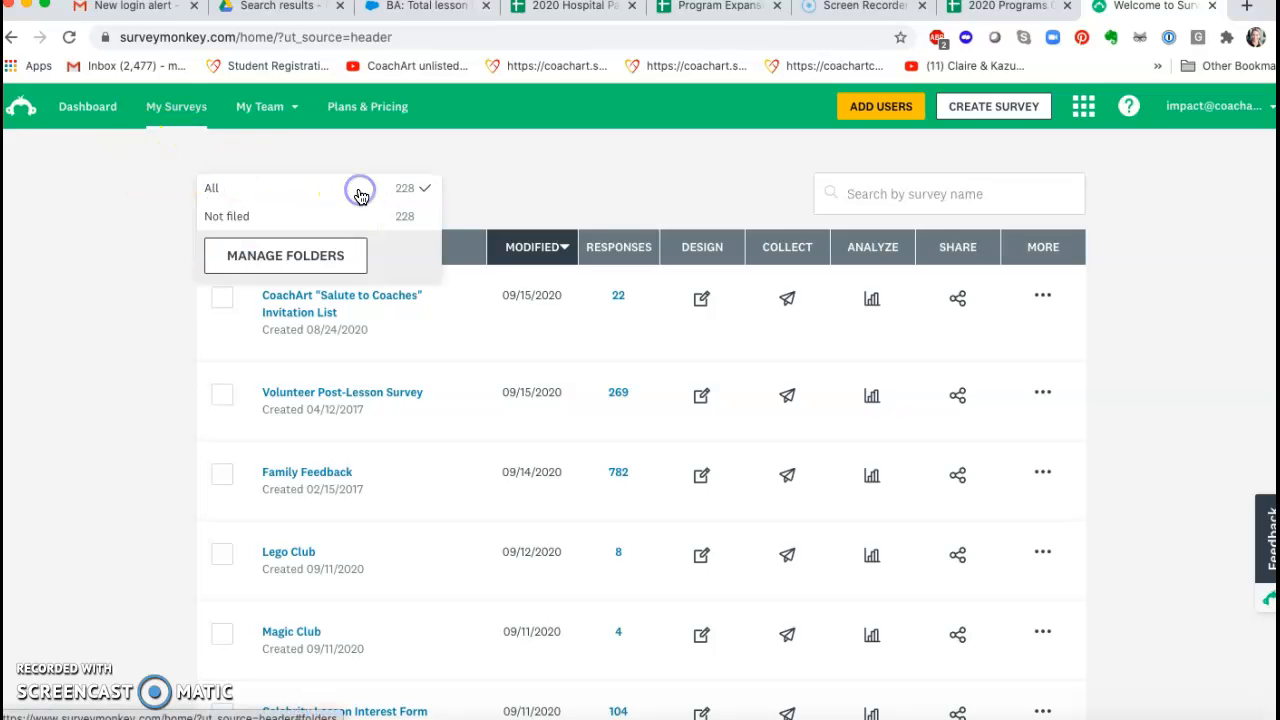
pyautogui.click(614, 143)
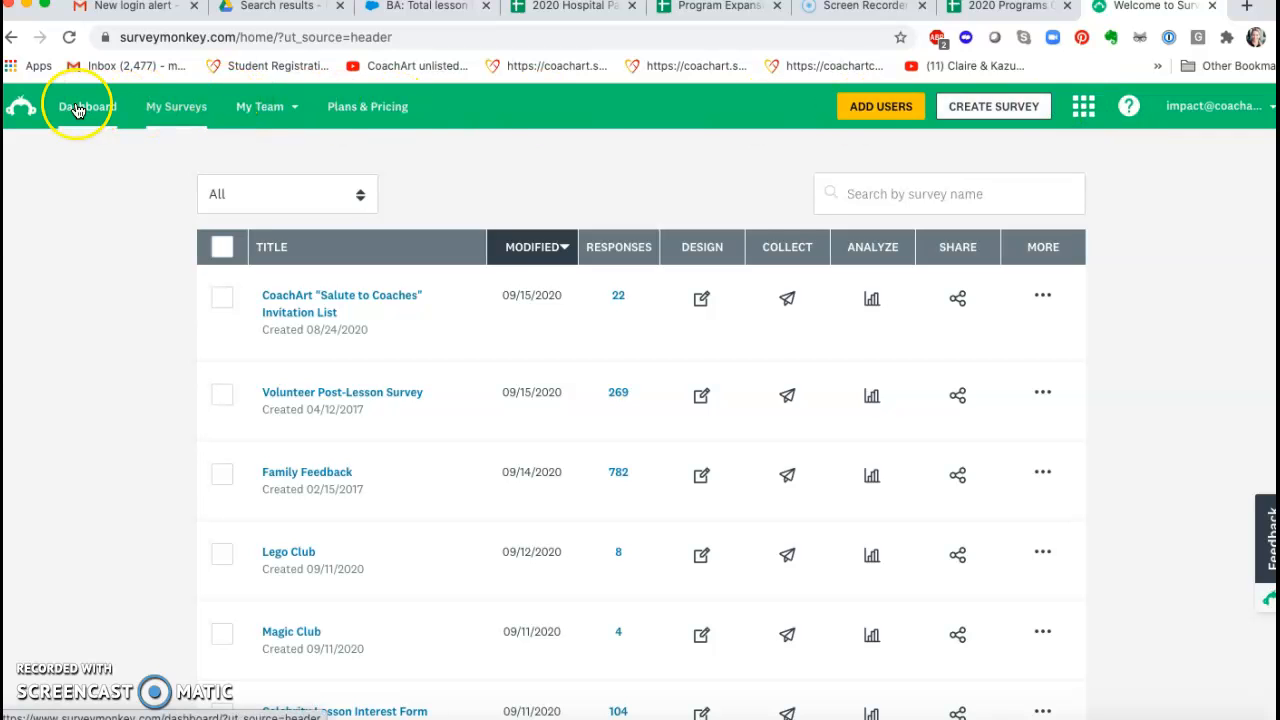
pyautogui.scroll(-1, 798, 240)
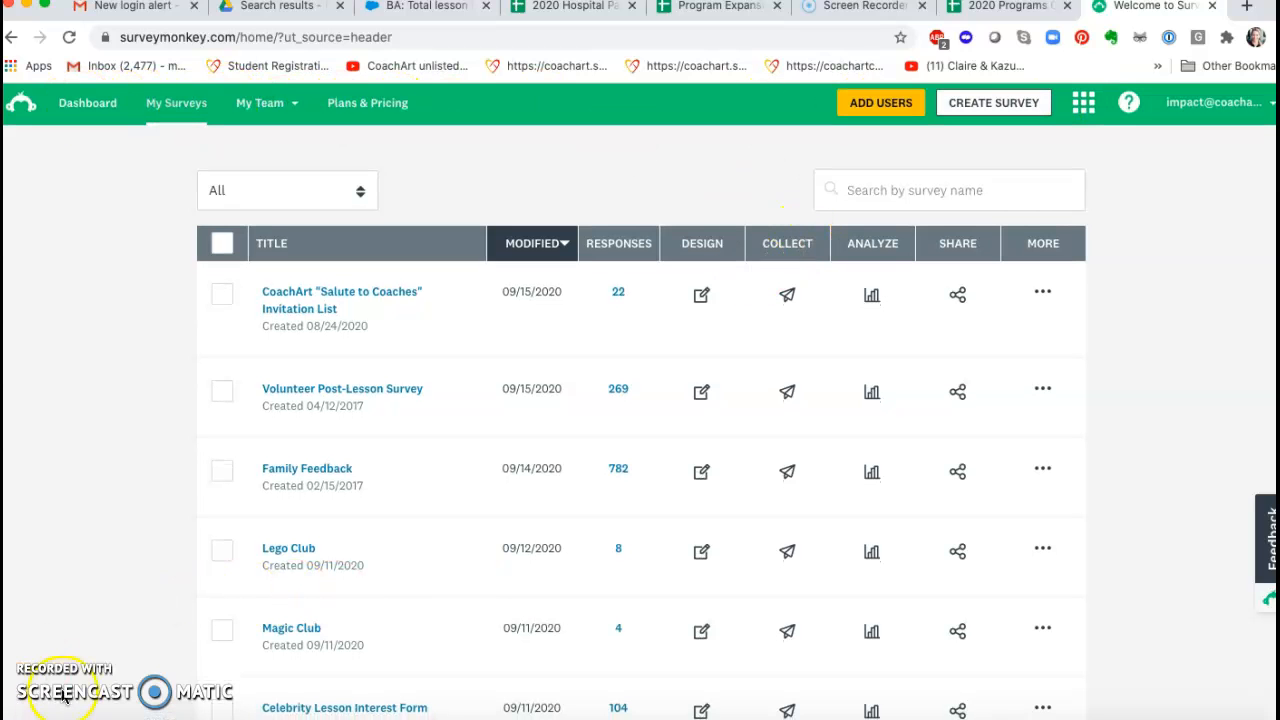
pyautogui.scroll(1, 58, 679)
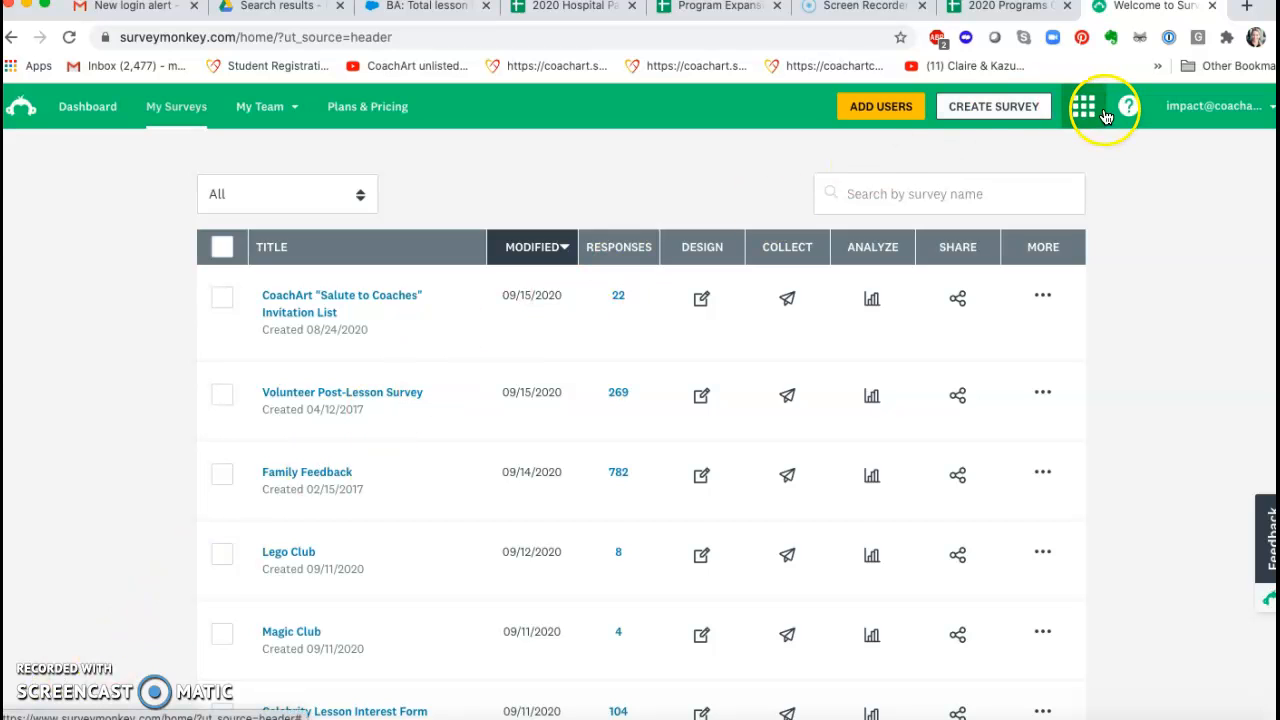
# Step: Begin creating a survey from a template and show the team templates
pyautogui.click(1010, 116)
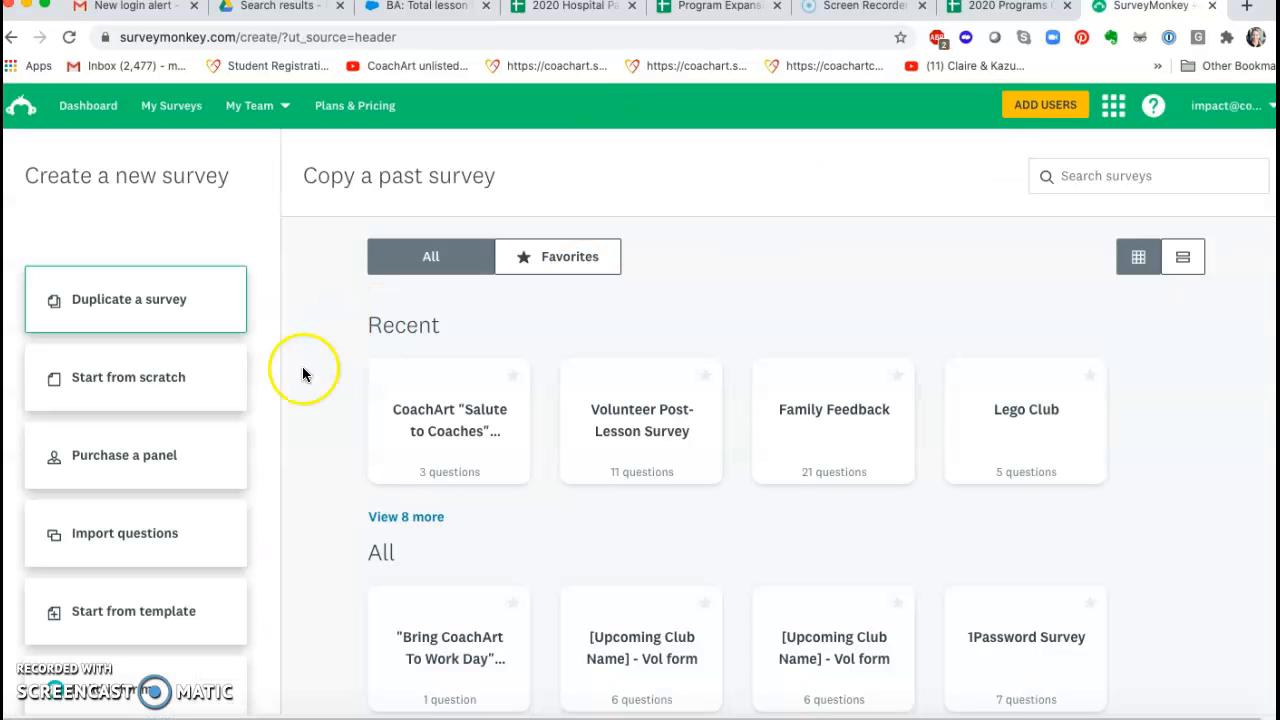
pyautogui.scroll(-3, 160, 447)
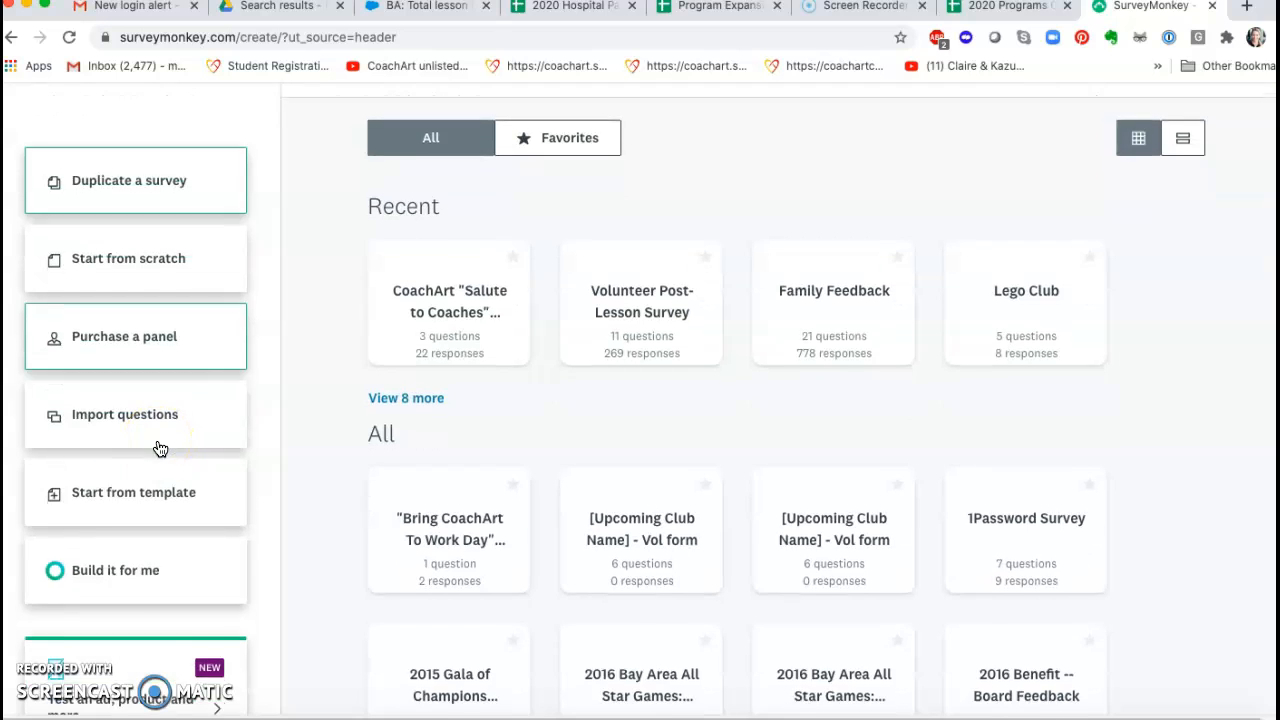
pyautogui.click(95, 478)
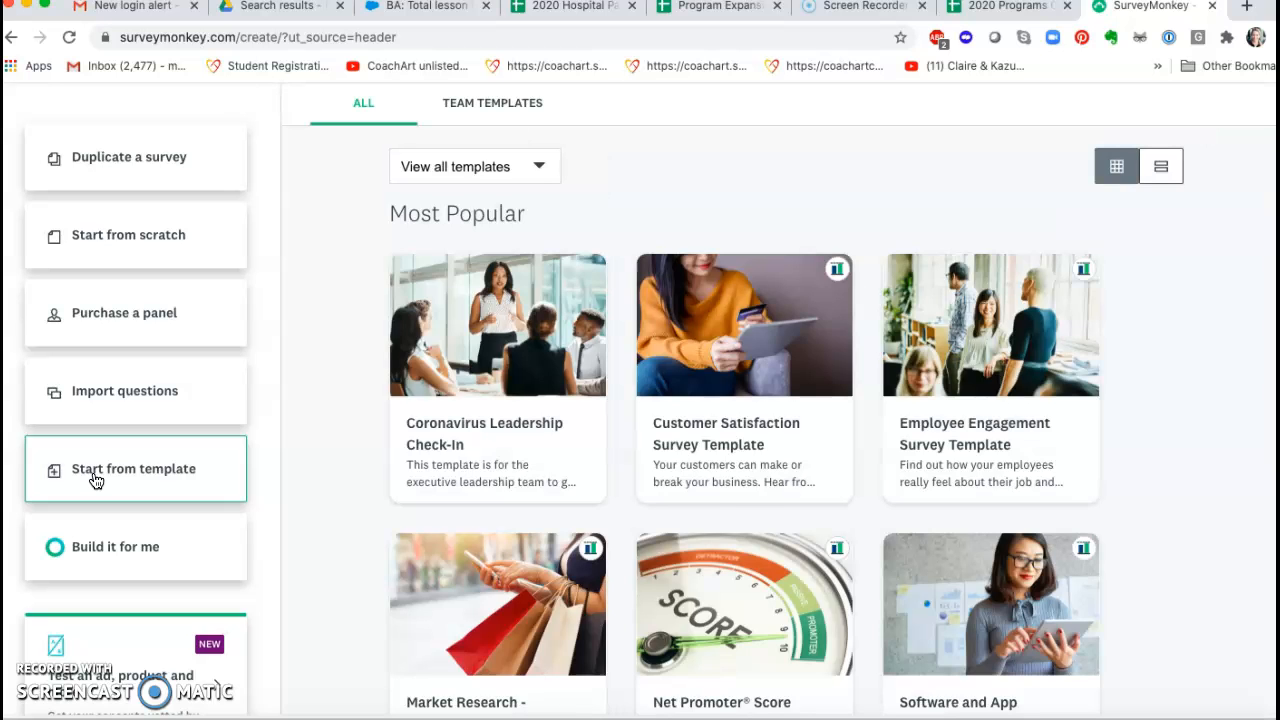
pyautogui.click(540, 167)
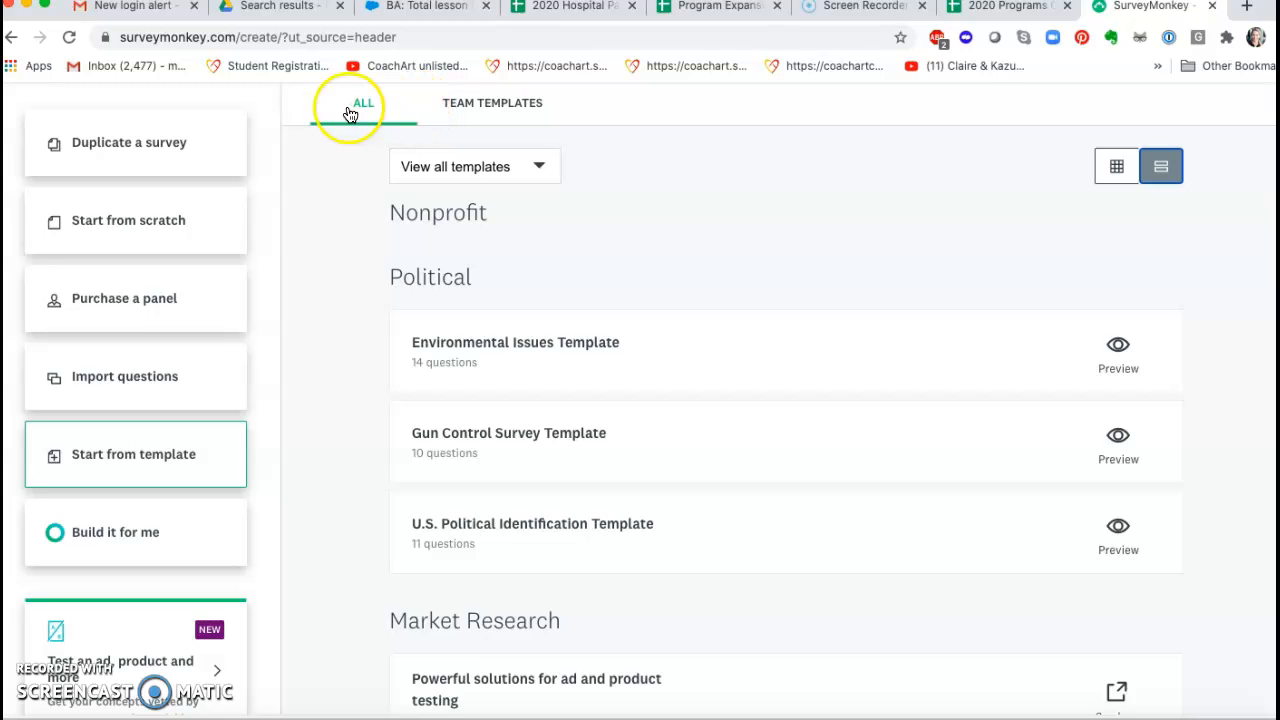
pyautogui.click(489, 104)
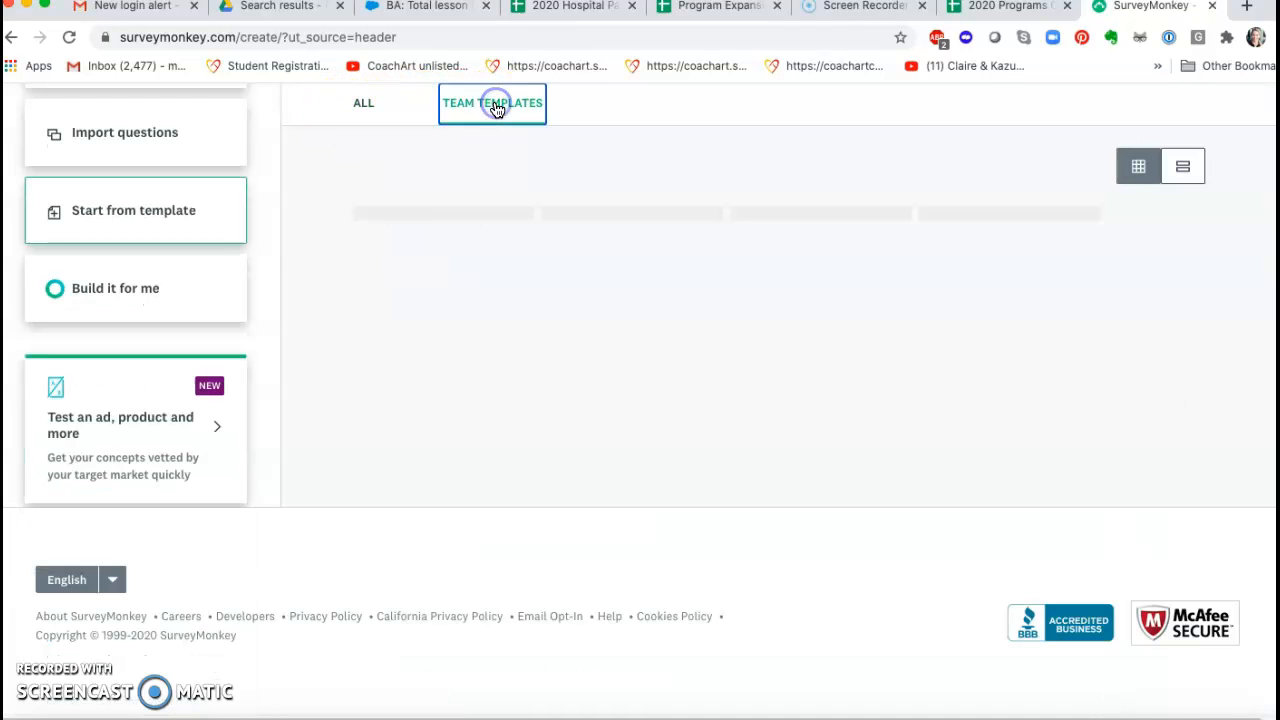
pyautogui.scroll(3, 622, 402)
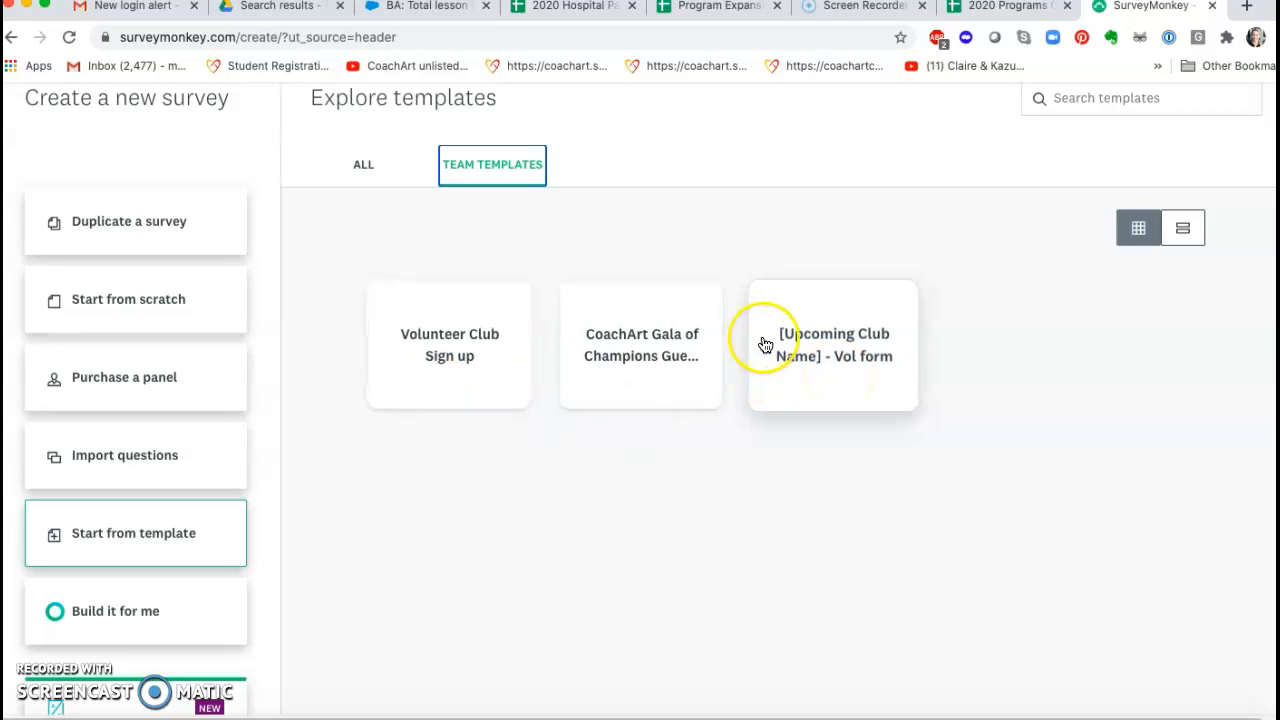
# Step: Preview the "[Upcoming Club Name] - Vol form" team template and copy it as a new survey
pyautogui.click(808, 347)
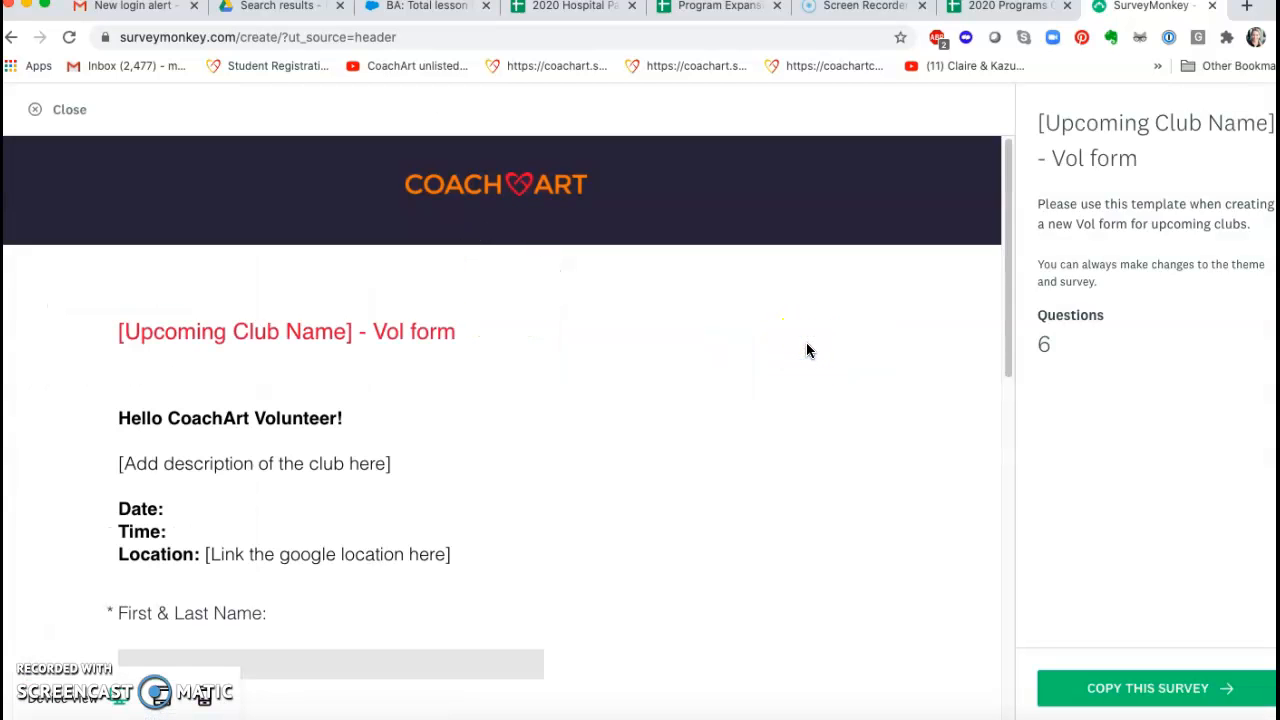
pyautogui.scroll(-5, 541, 507)
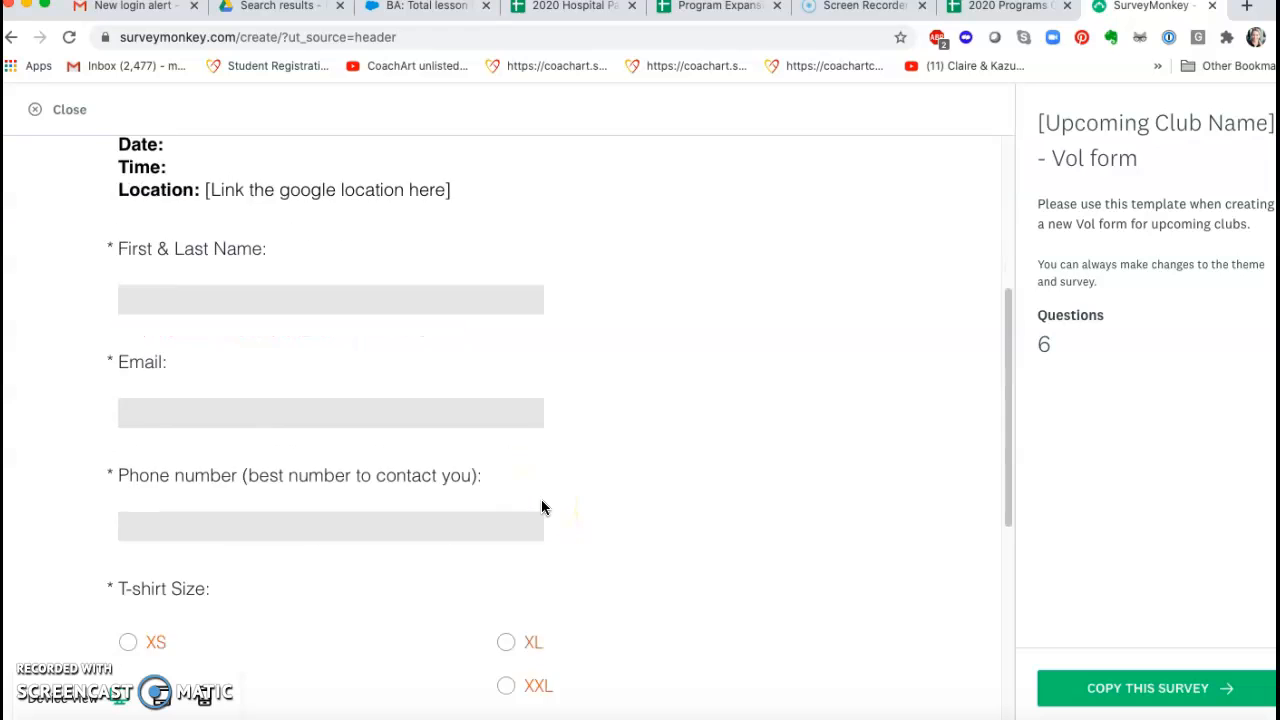
pyautogui.scroll(-5, 541, 507)
pyautogui.scroll(10, 541, 507)
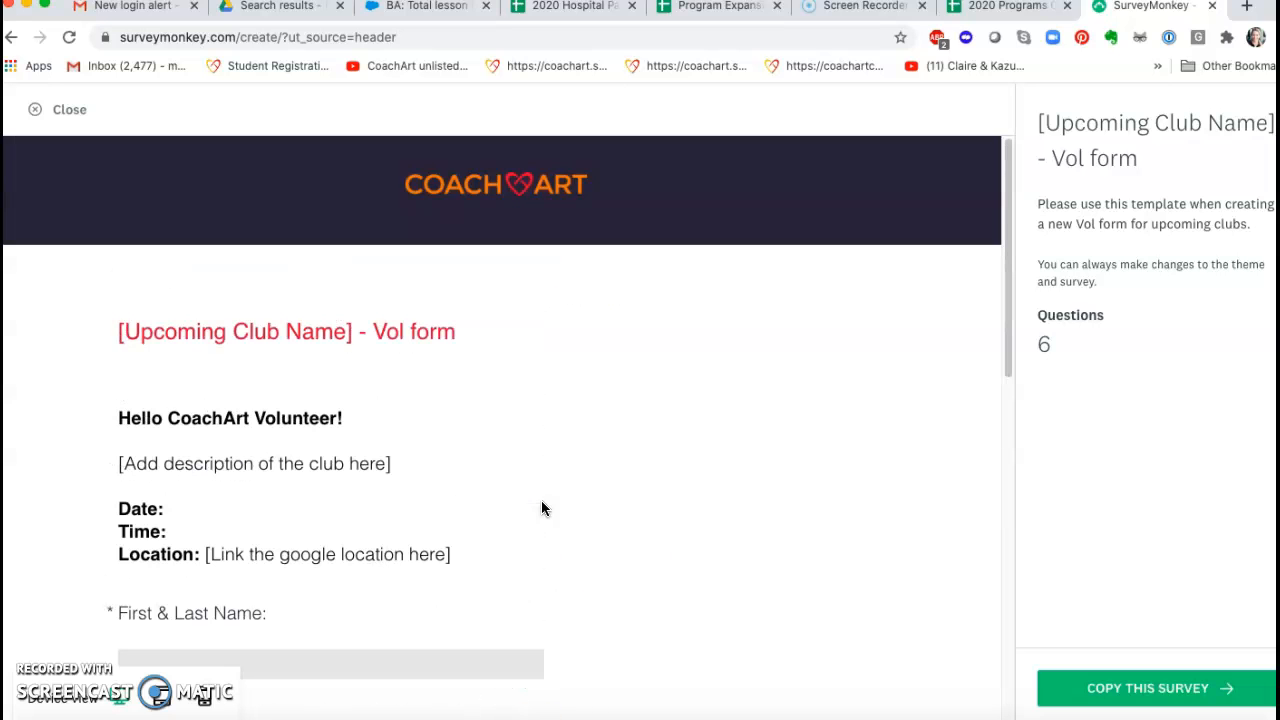
pyautogui.click(1153, 688)
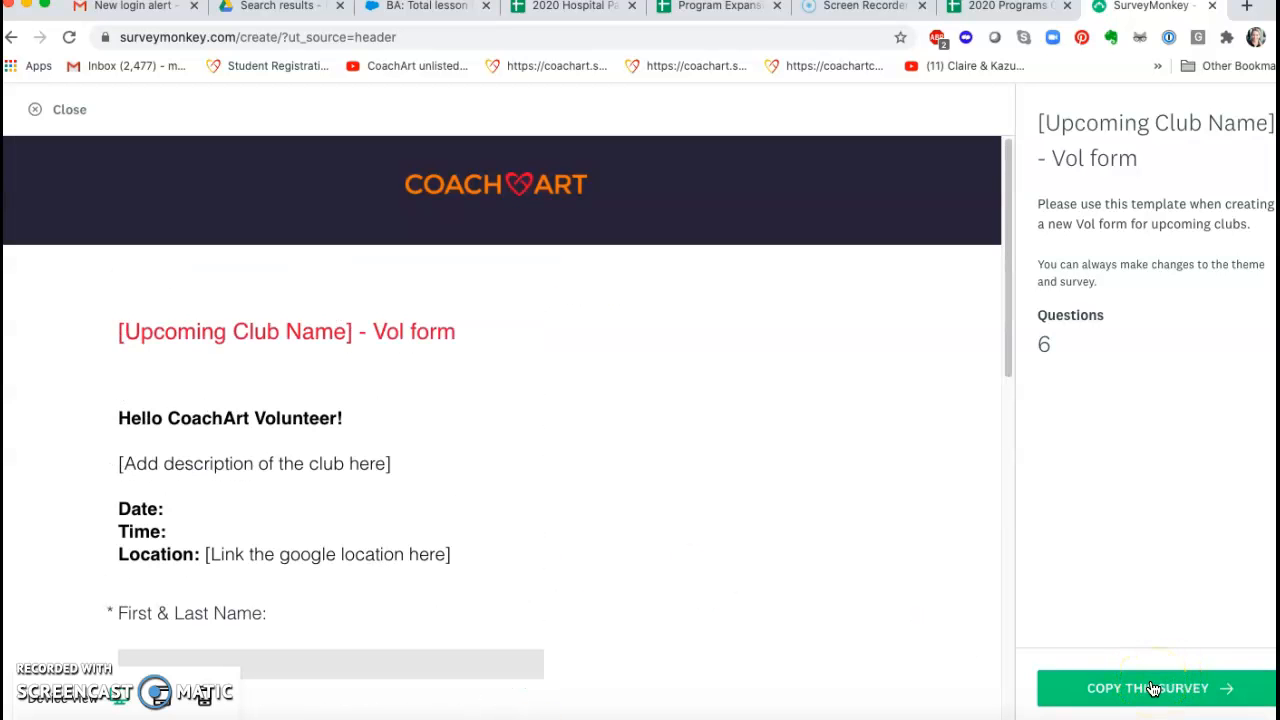
pyautogui.click(1153, 688)
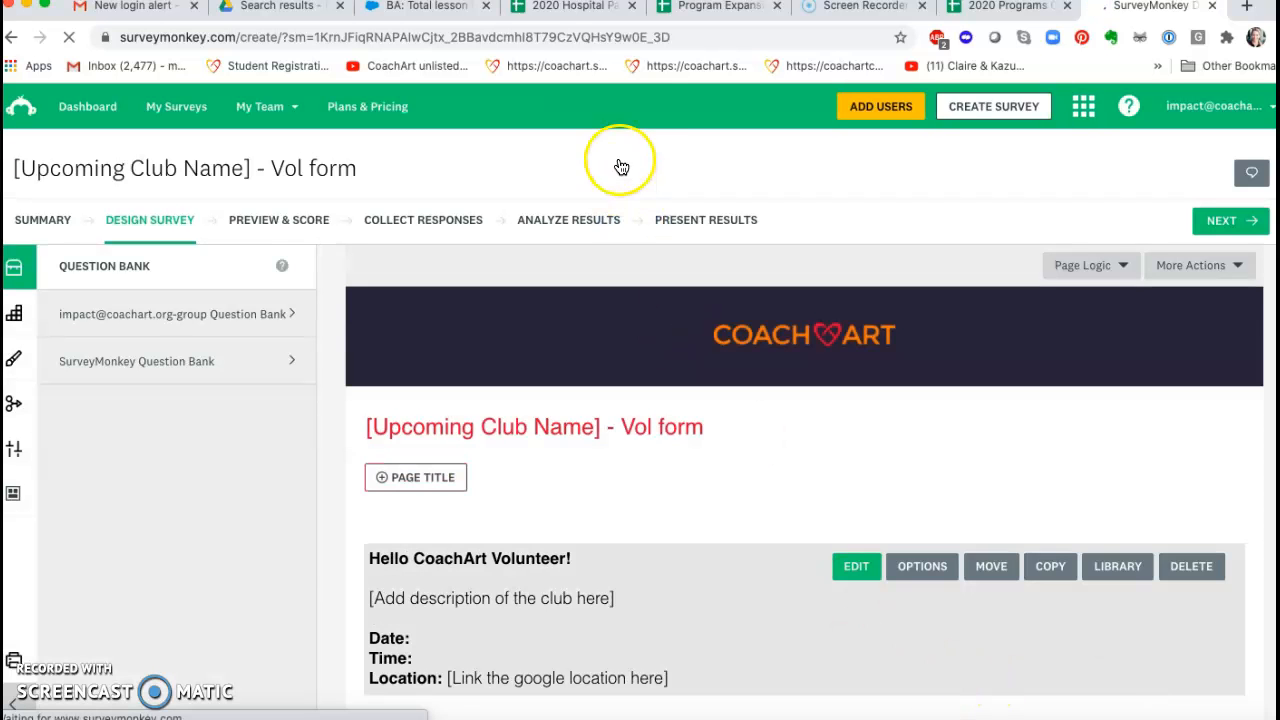
# Step: Switch to the 2020 Programs Calendar spreadsheet and copy the name "Watercolor Creatures Club" from the request in cell A133
pyautogui.click(992, 12)
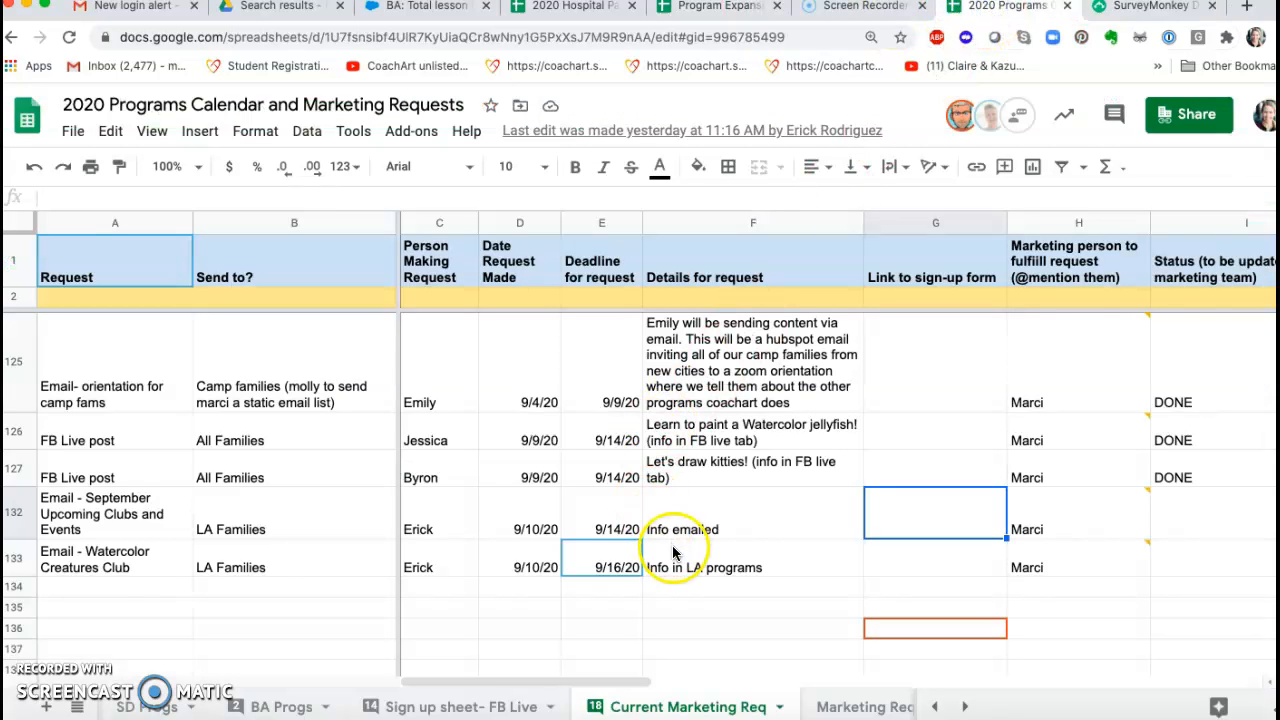
pyautogui.doubleClick(125, 566)
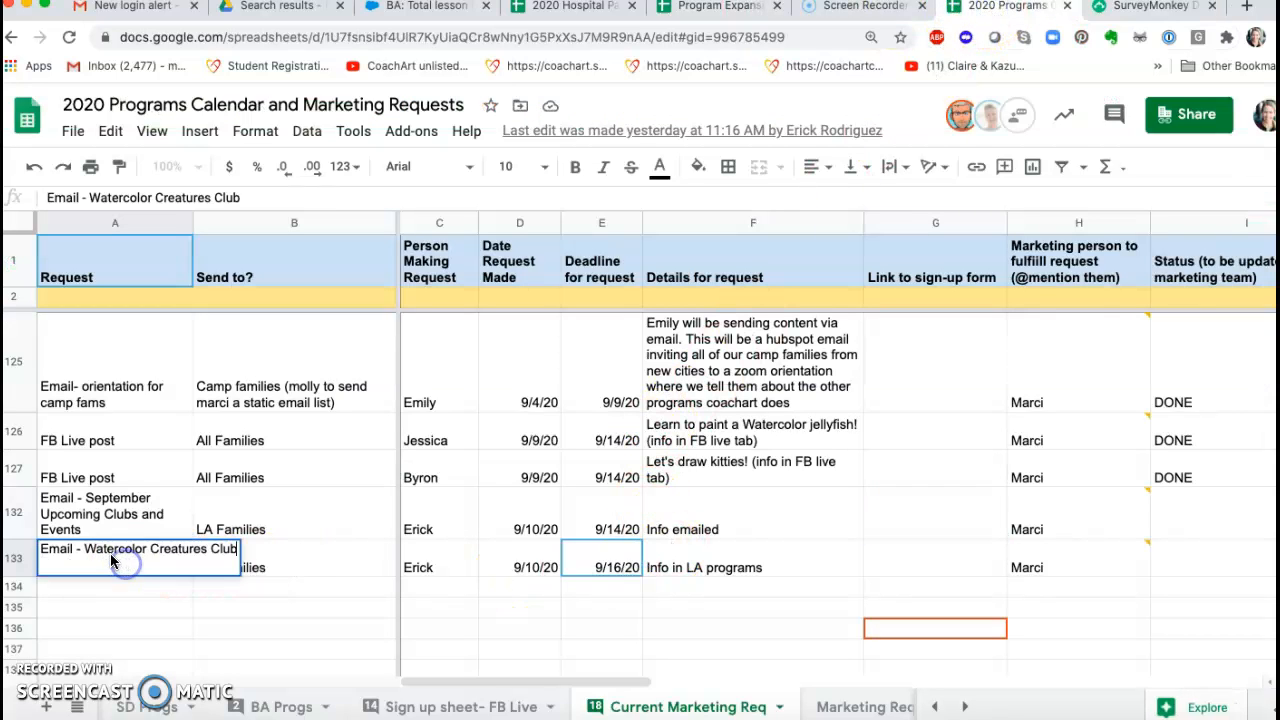
pyautogui.moveTo(86, 549); pyautogui.dragTo(212, 551)
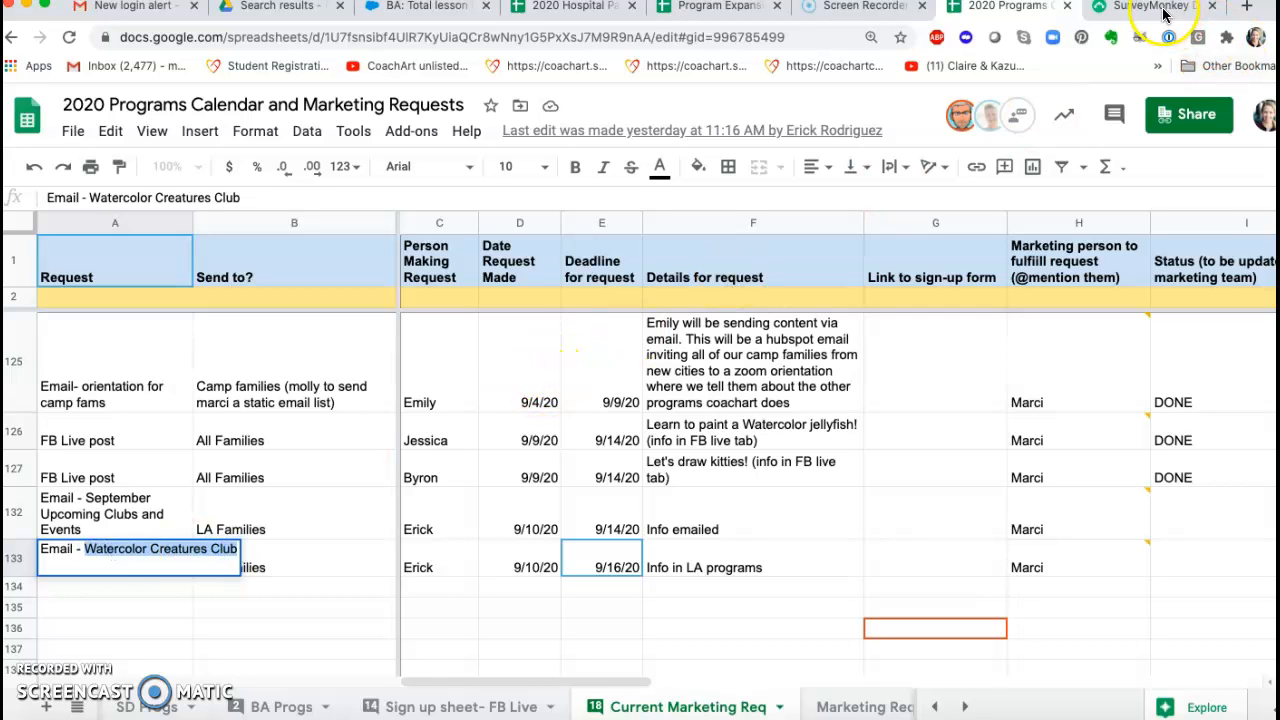
# Step: Return to SurveyMonkey and try to replace the copied form's title with "Watercolor Creatures Club"
pyautogui.click(1163, 12)
pyautogui.moveTo(523, 426)
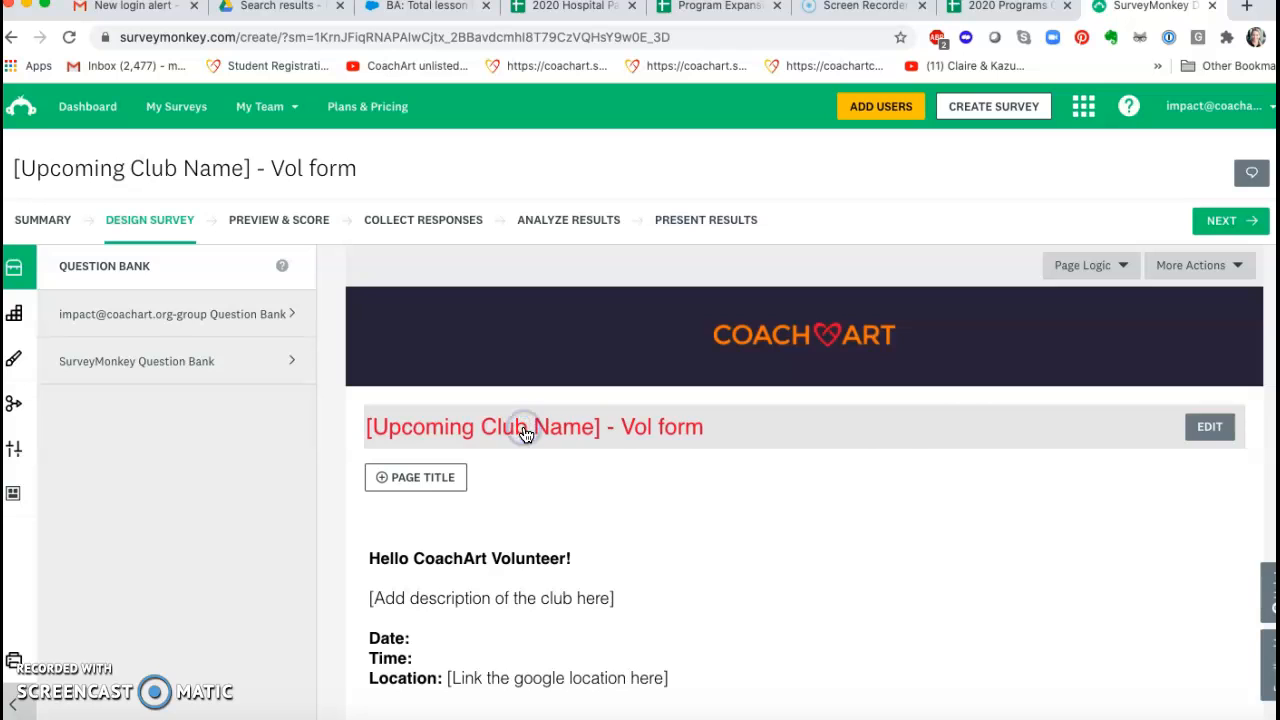
pyautogui.click(1206, 416)
pyautogui.tripleClick(509, 346)
pyautogui.write('Watercolor Creatures Club')
pyautogui.tripleClick(480, 384)
pyautogui.write('Watercolor Creatures Club')
pyautogui.click(1210, 553)
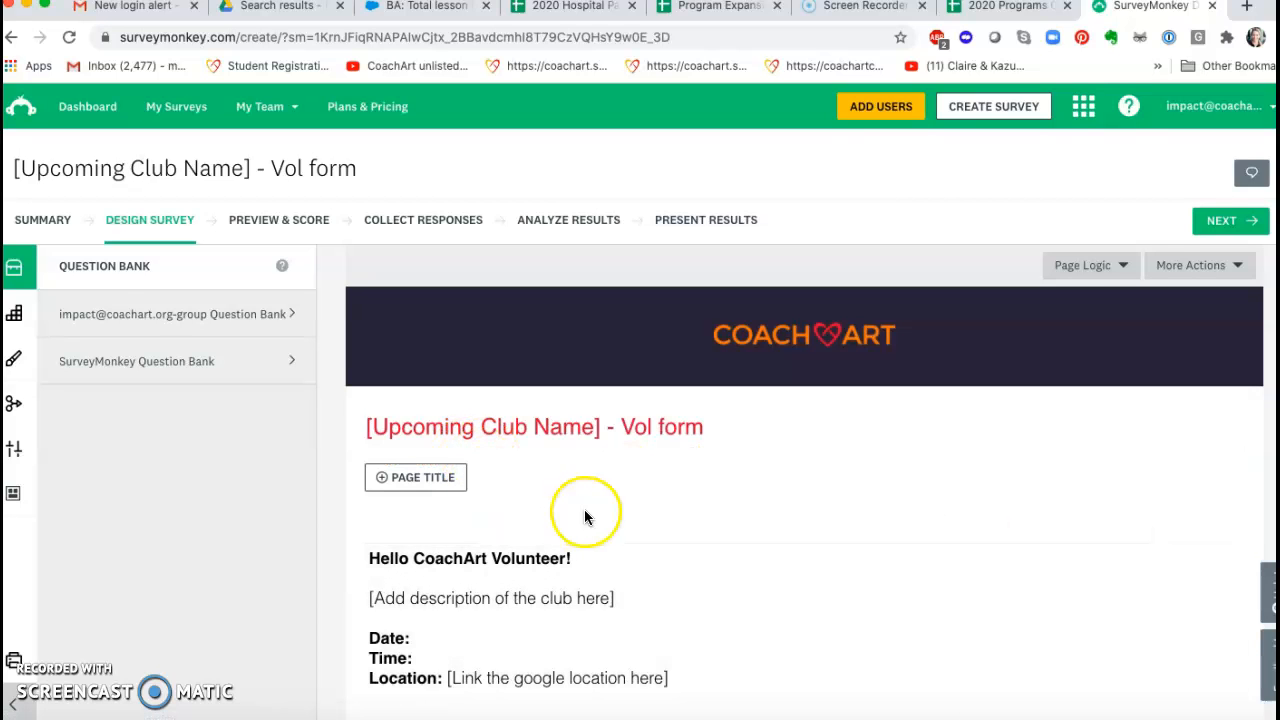
pyautogui.scroll(-1, 586, 517)
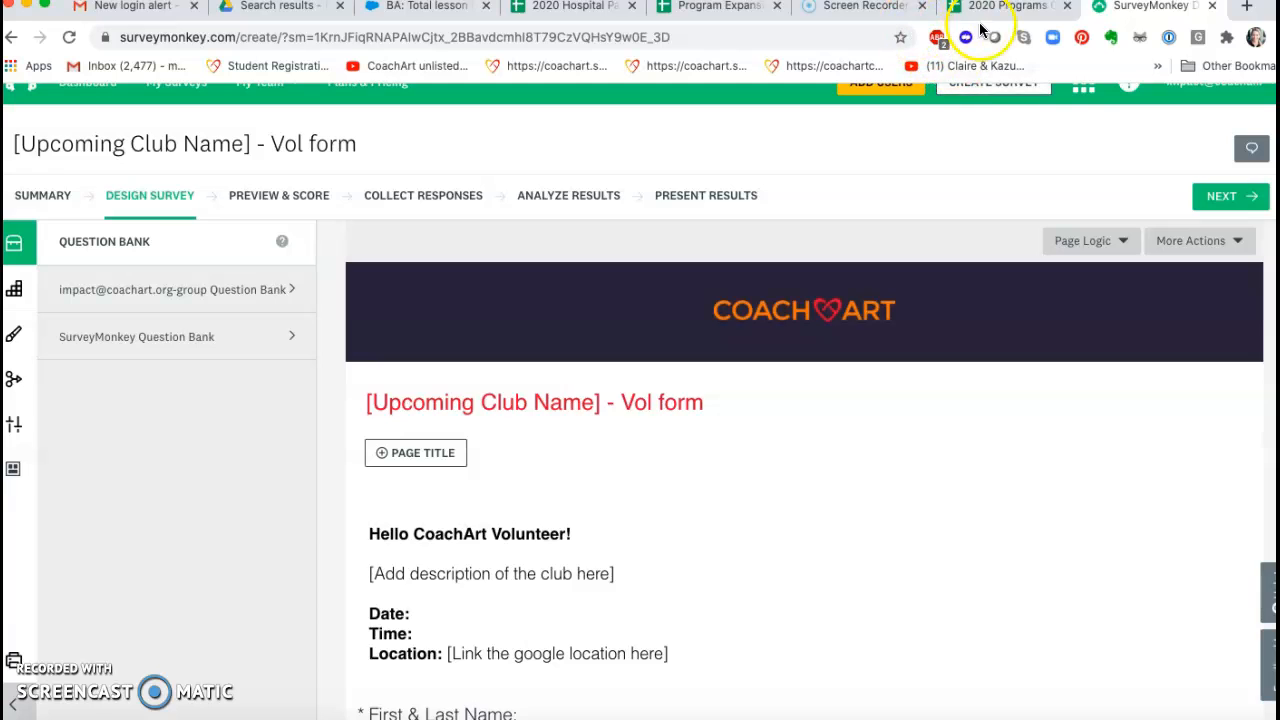
# Step: Switch to the 2020 Programs Calendar spreadsheet and find the September 2020 Watercolor Creatures Club entries in the LA Progs sheet
pyautogui.click(998, 12)
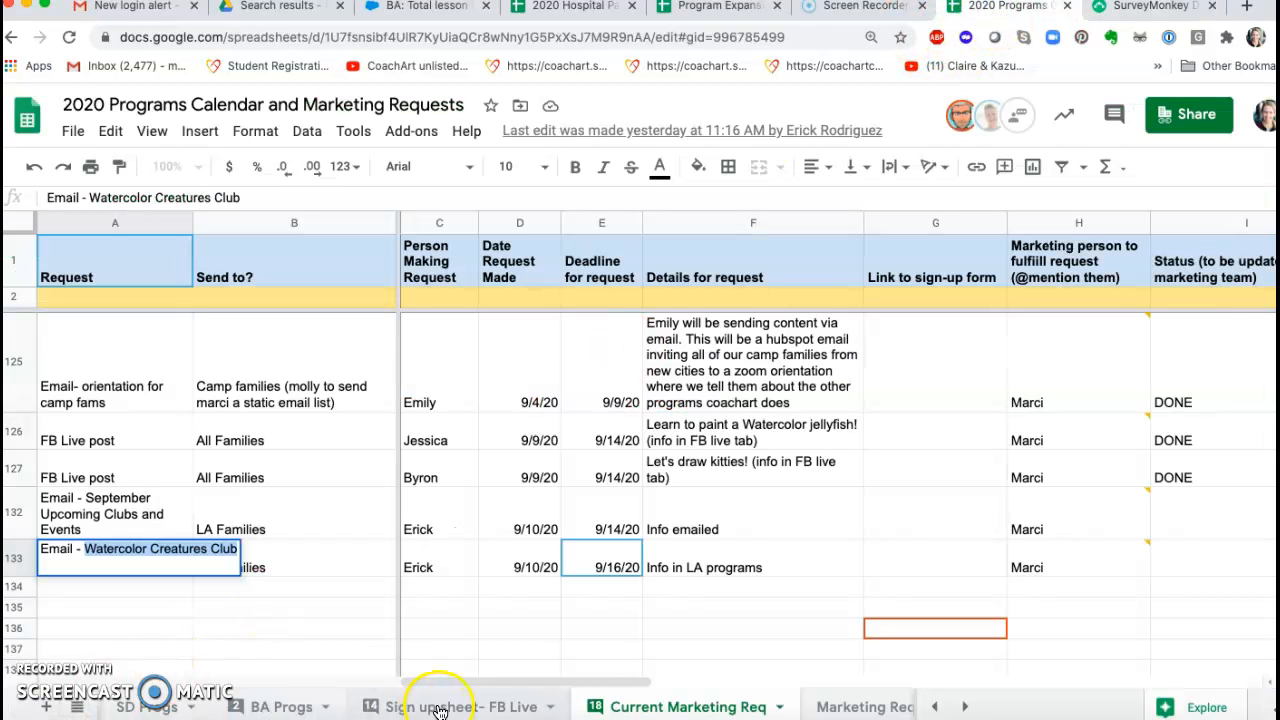
pyautogui.click(933, 707)
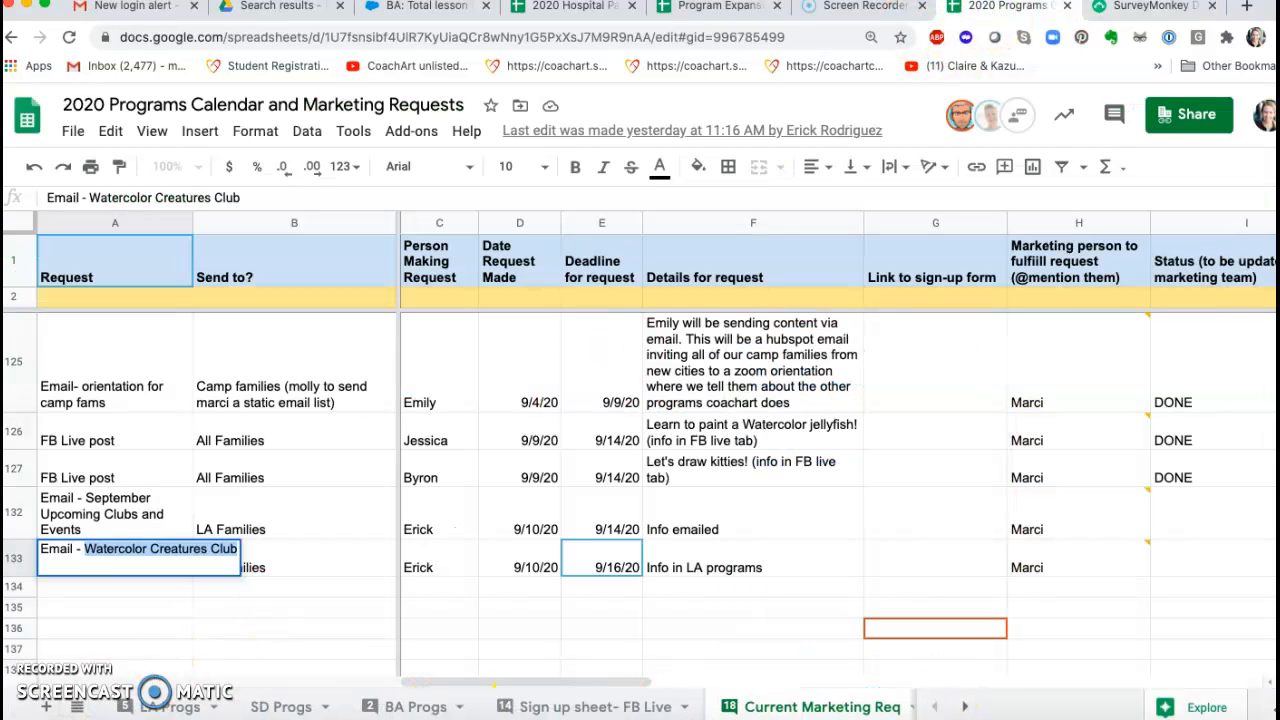
pyautogui.click(172, 707)
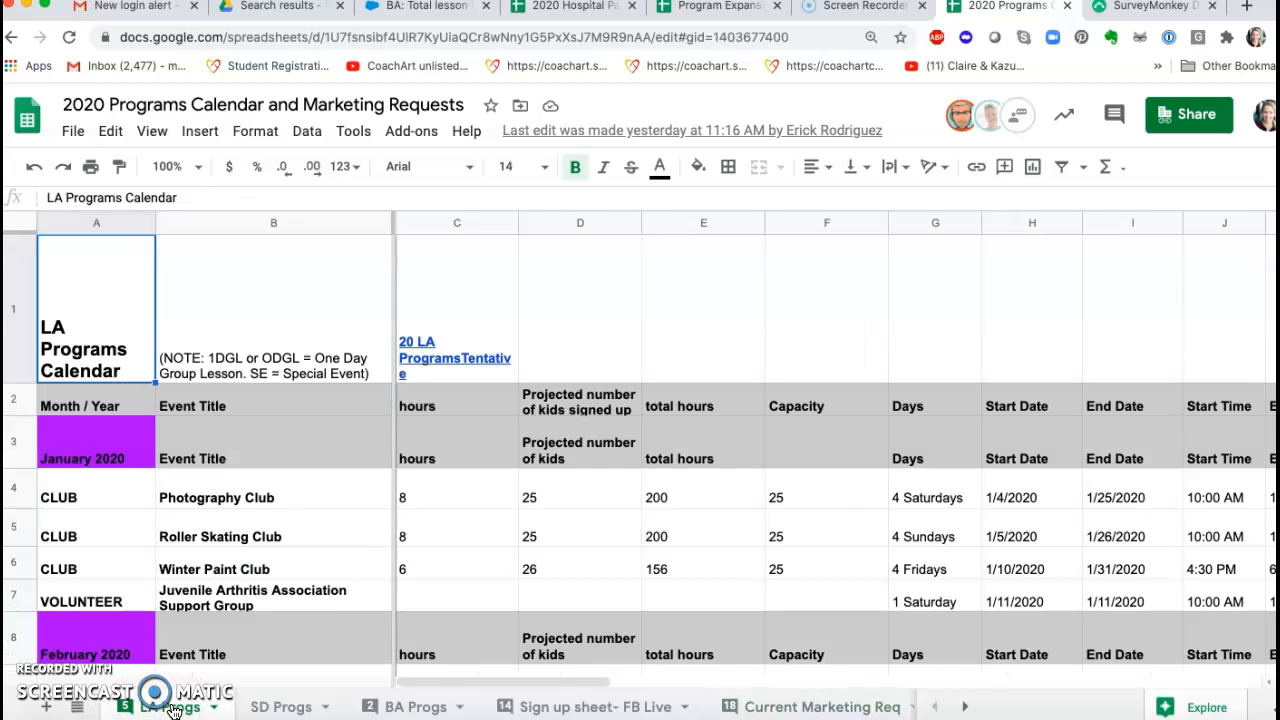
pyautogui.scroll(-20, 320, 585)
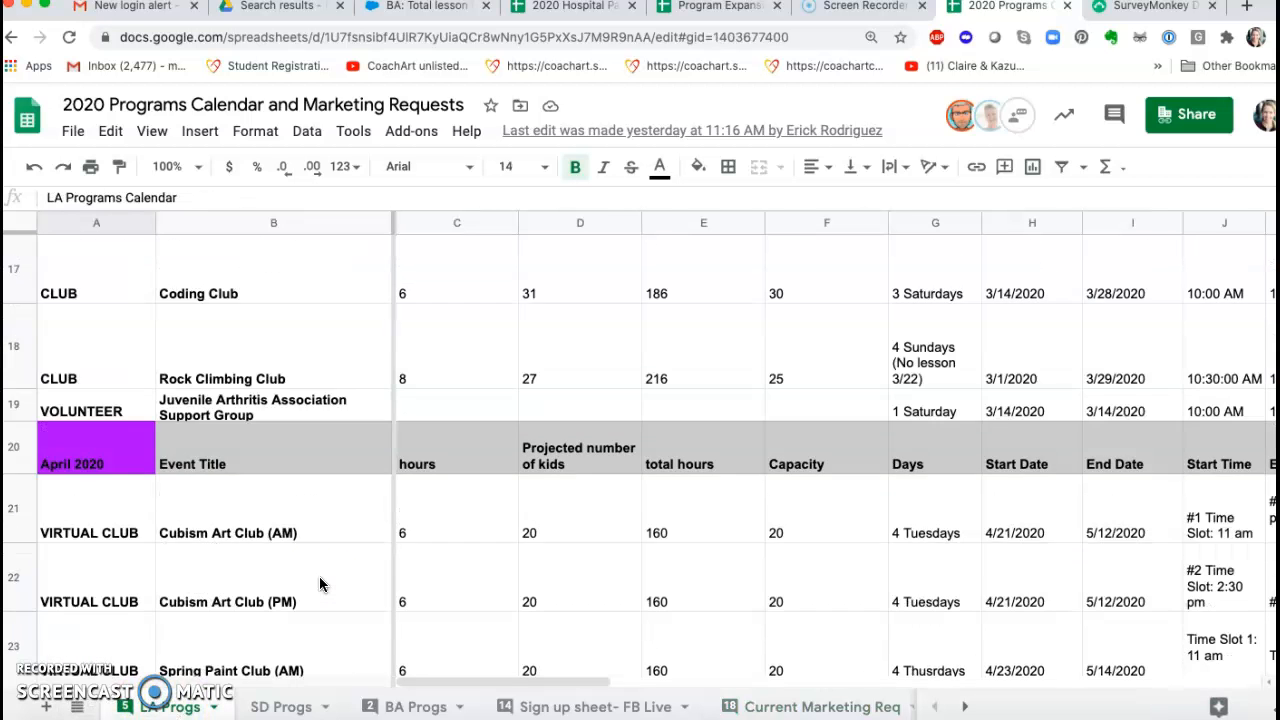
pyautogui.scroll(-10, 320, 585)
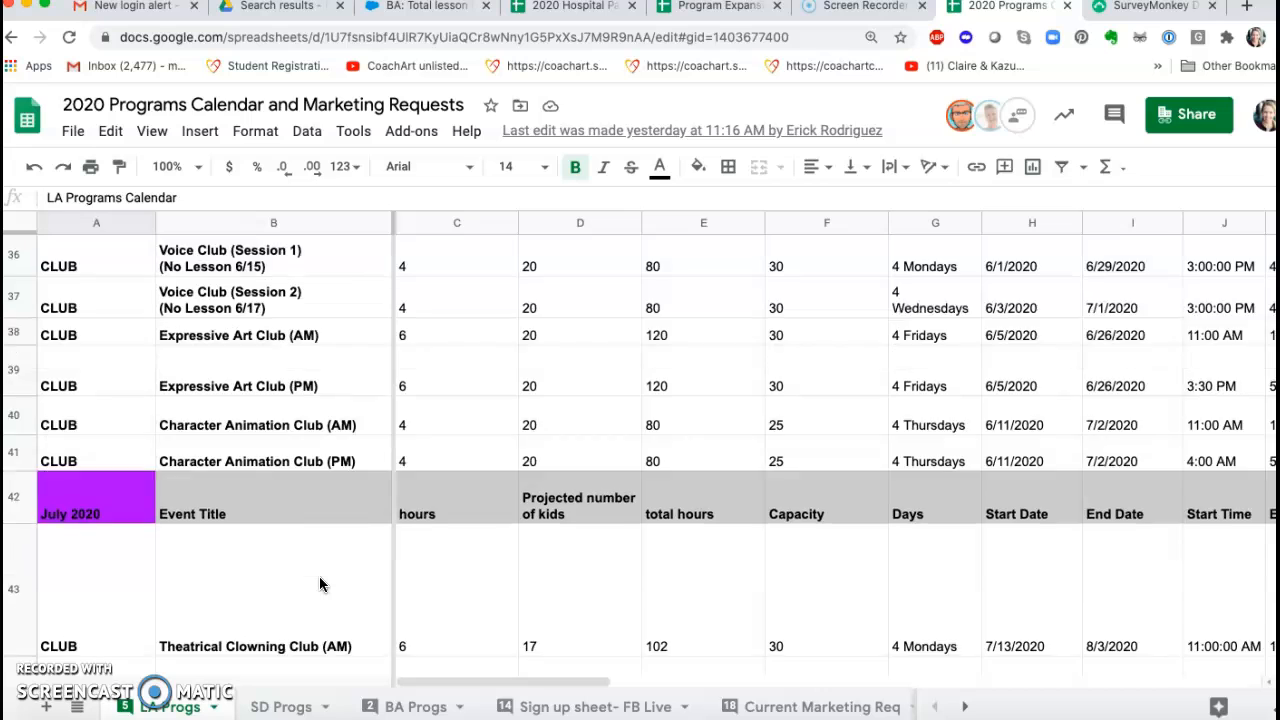
pyautogui.scroll(-2, 320, 585)
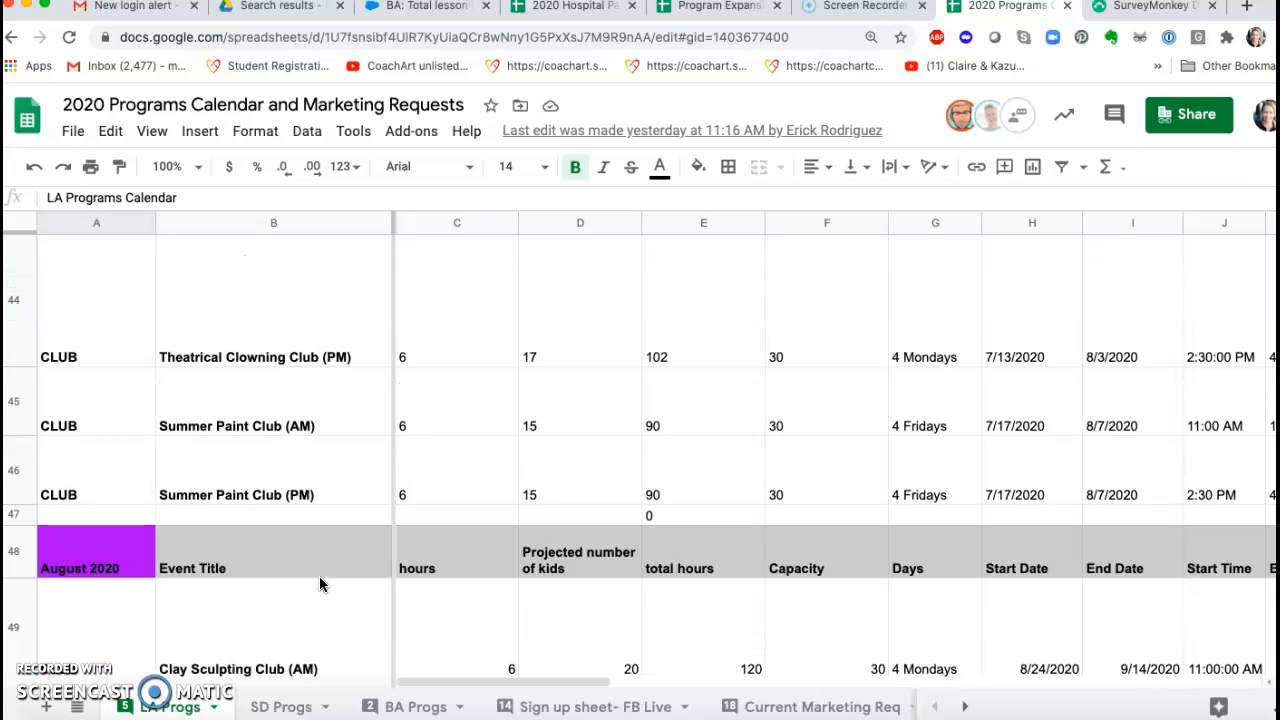
pyautogui.scroll(-10, 320, 580)
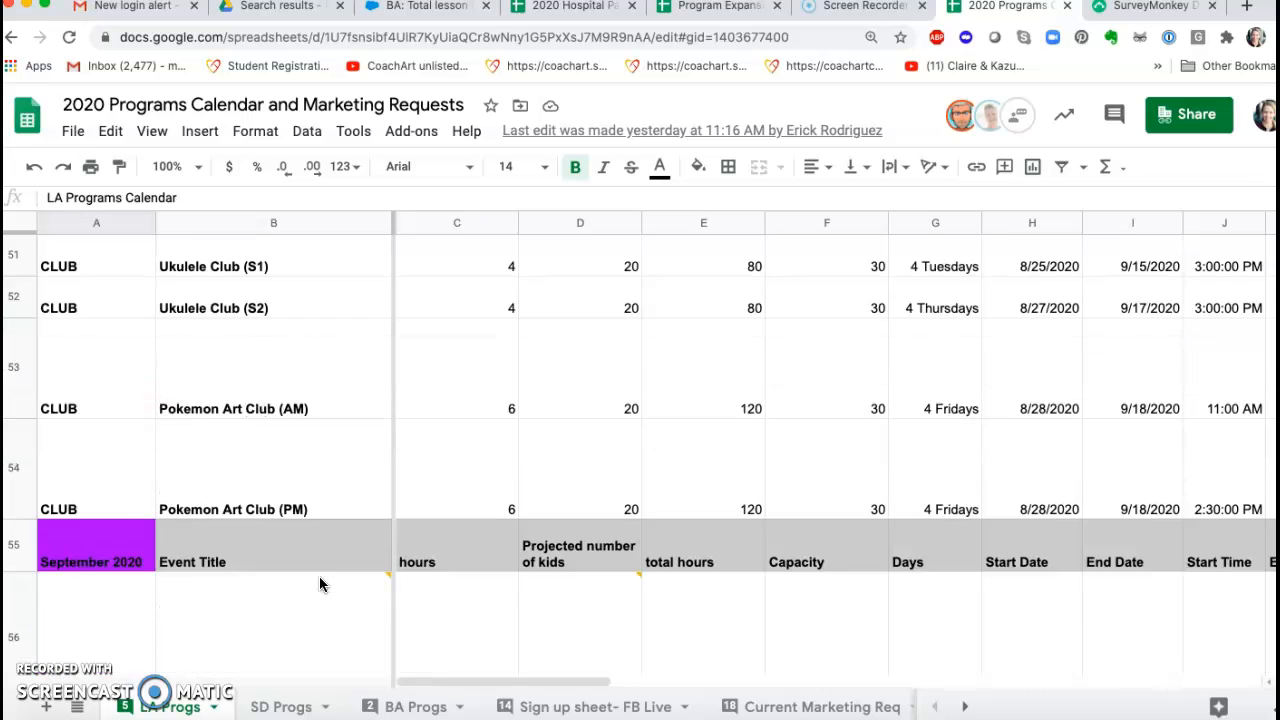
pyautogui.scroll(3, 319, 584)
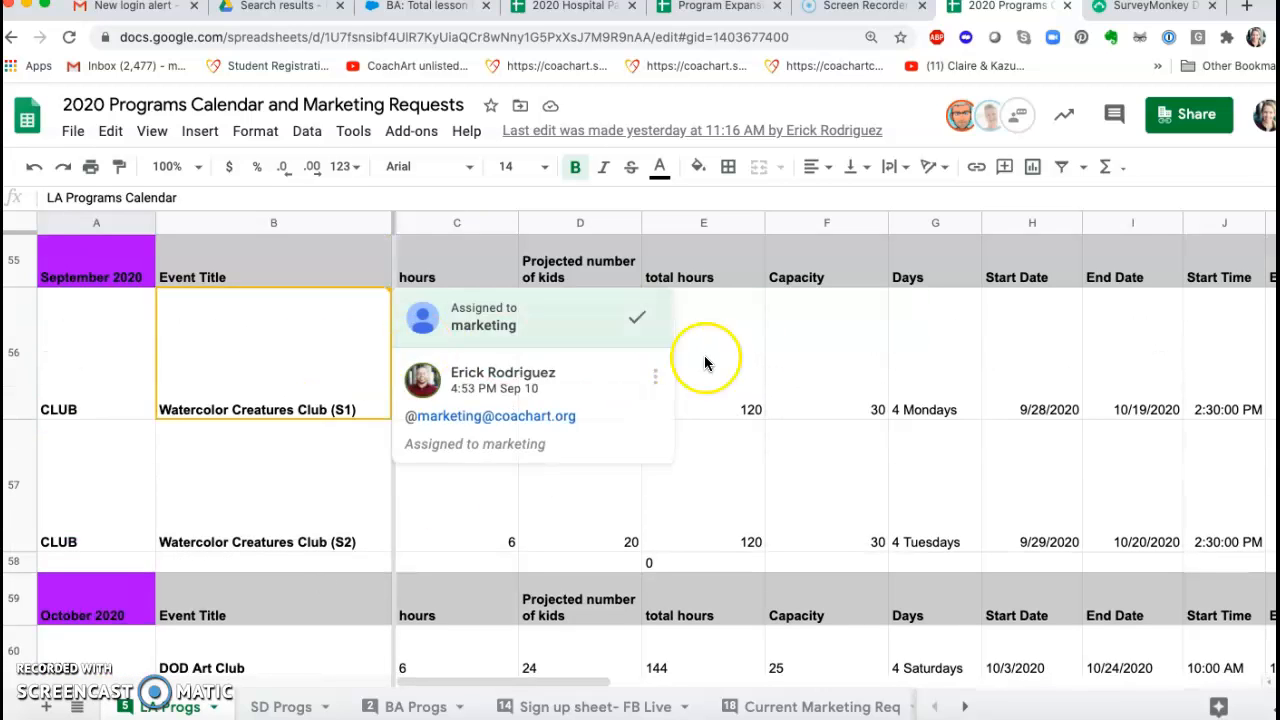
# Step: Copy the event description text of Watercolor Creatures Club (S1) from row 56
pyautogui.click(785, 363)
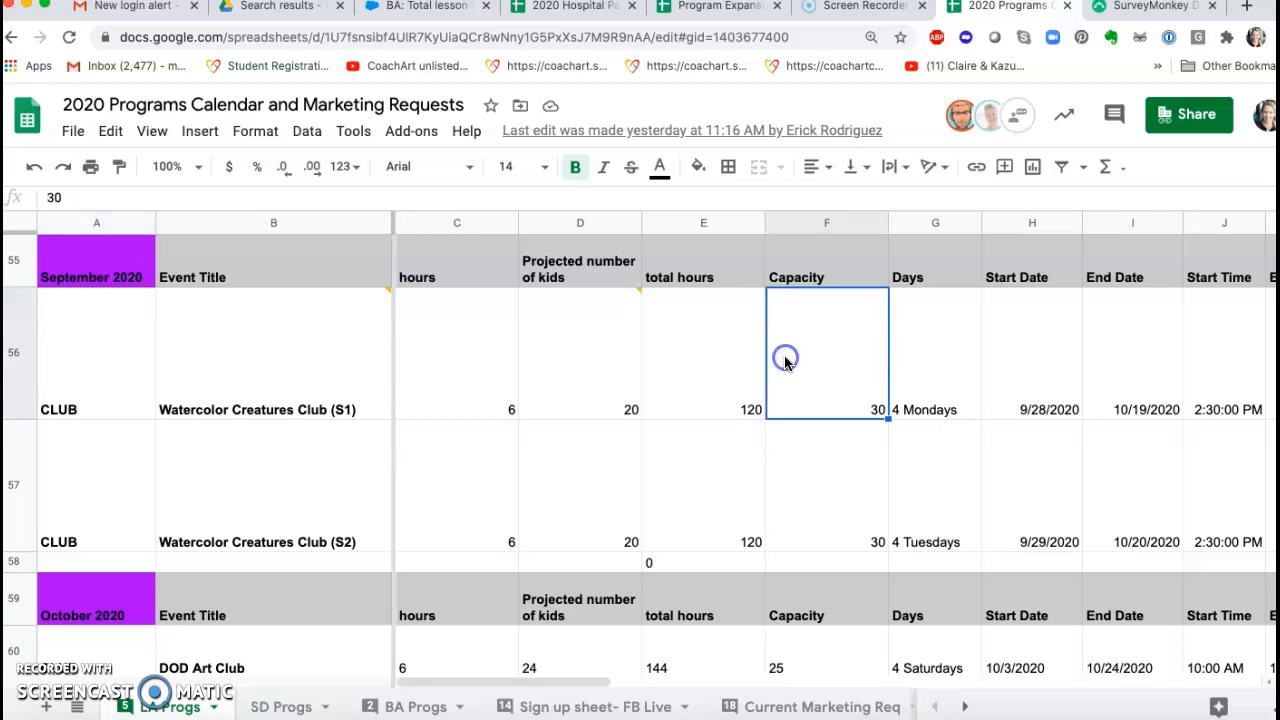
pyautogui.press('Right')
pyautogui.press('Right')
pyautogui.press('Right')
pyautogui.press('Right')
pyautogui.press('Right')
pyautogui.press('Right')
pyautogui.press('Right')
pyautogui.press('Right')
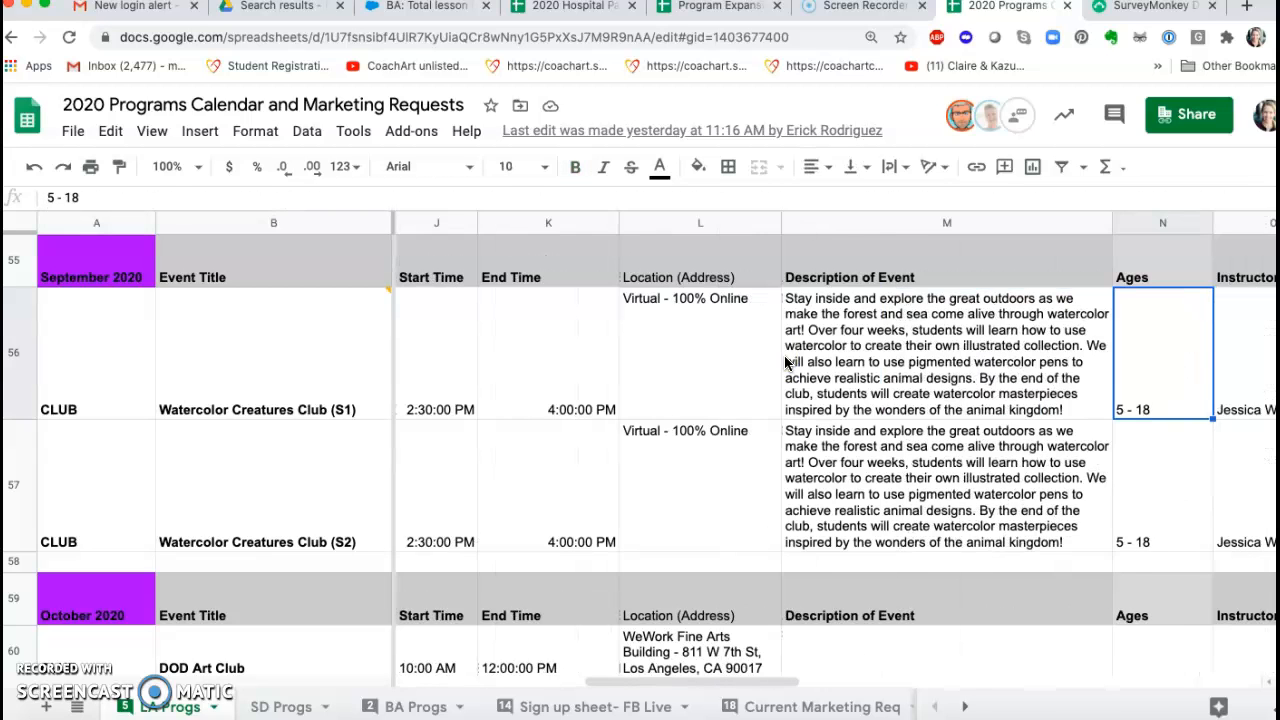
pyautogui.tripleClick(862, 342)
pyautogui.hotkey('ctrl', 'c')
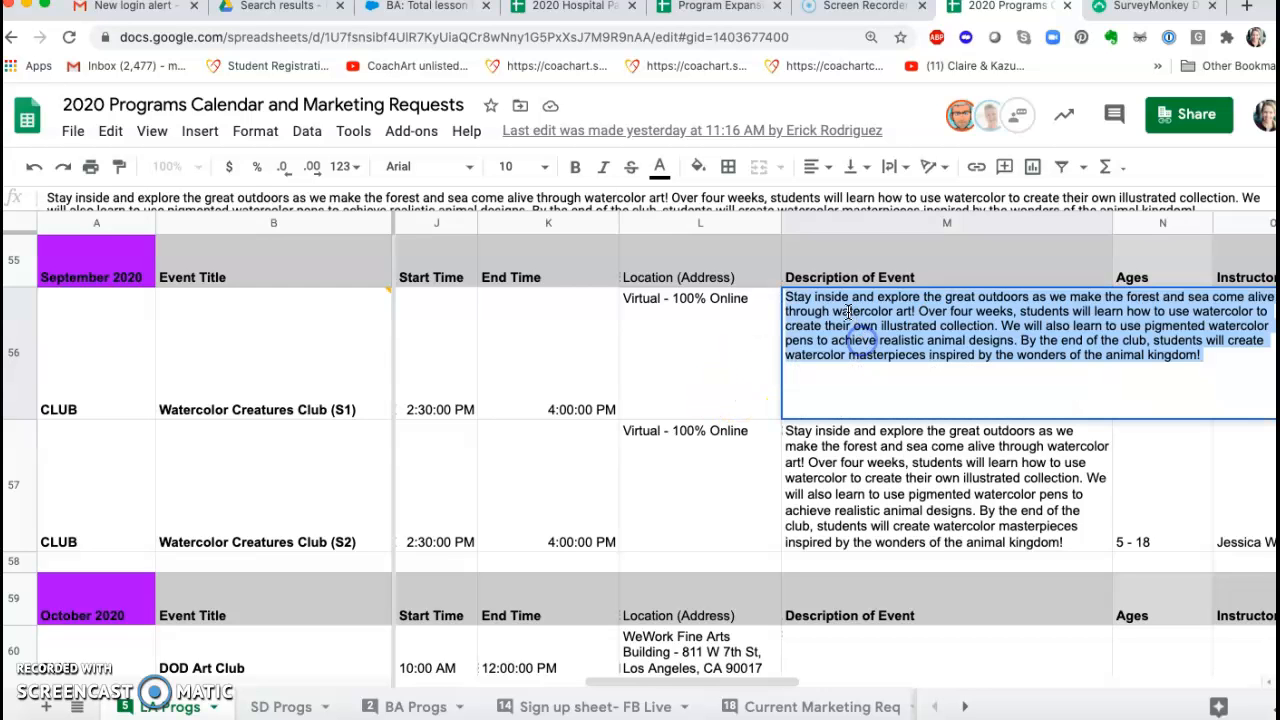
# Step: Return to SurveyMonkey, replace the "[Add description of the club here]" placeholder in the intro text with the copied description, and save it
pyautogui.click(1148, 10)
pyautogui.click(491, 571)
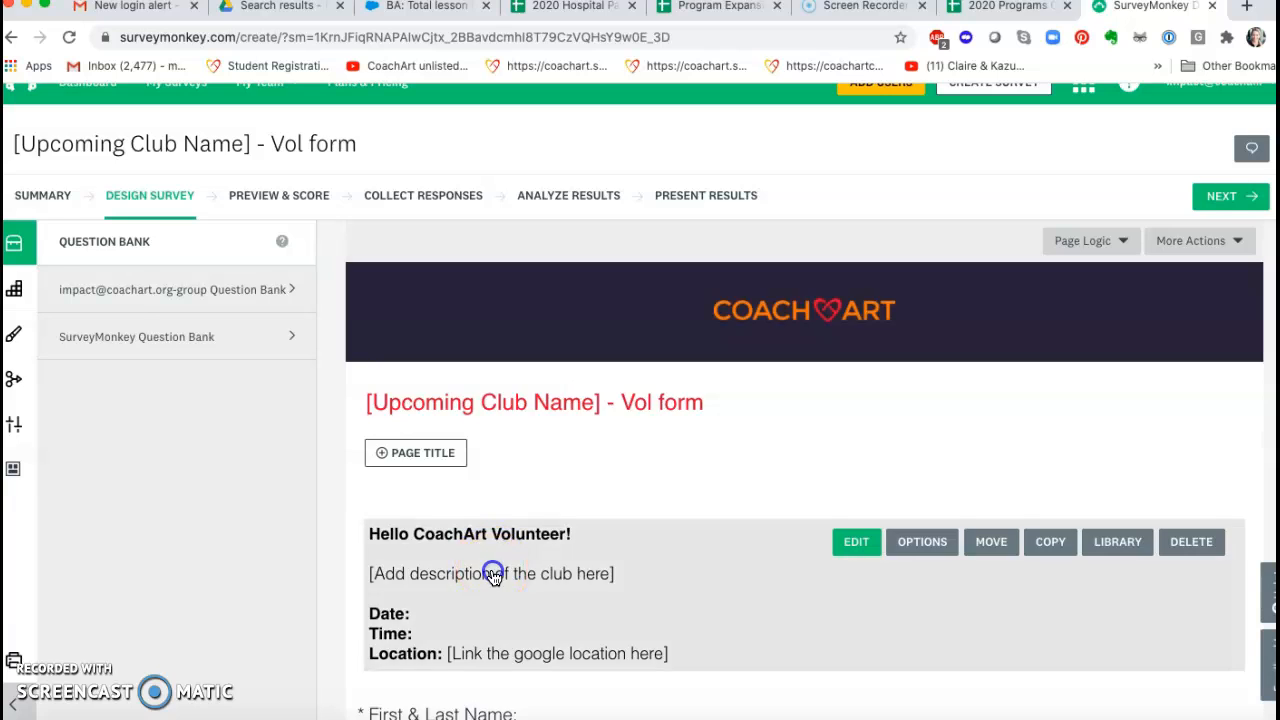
pyautogui.click(634, 330)
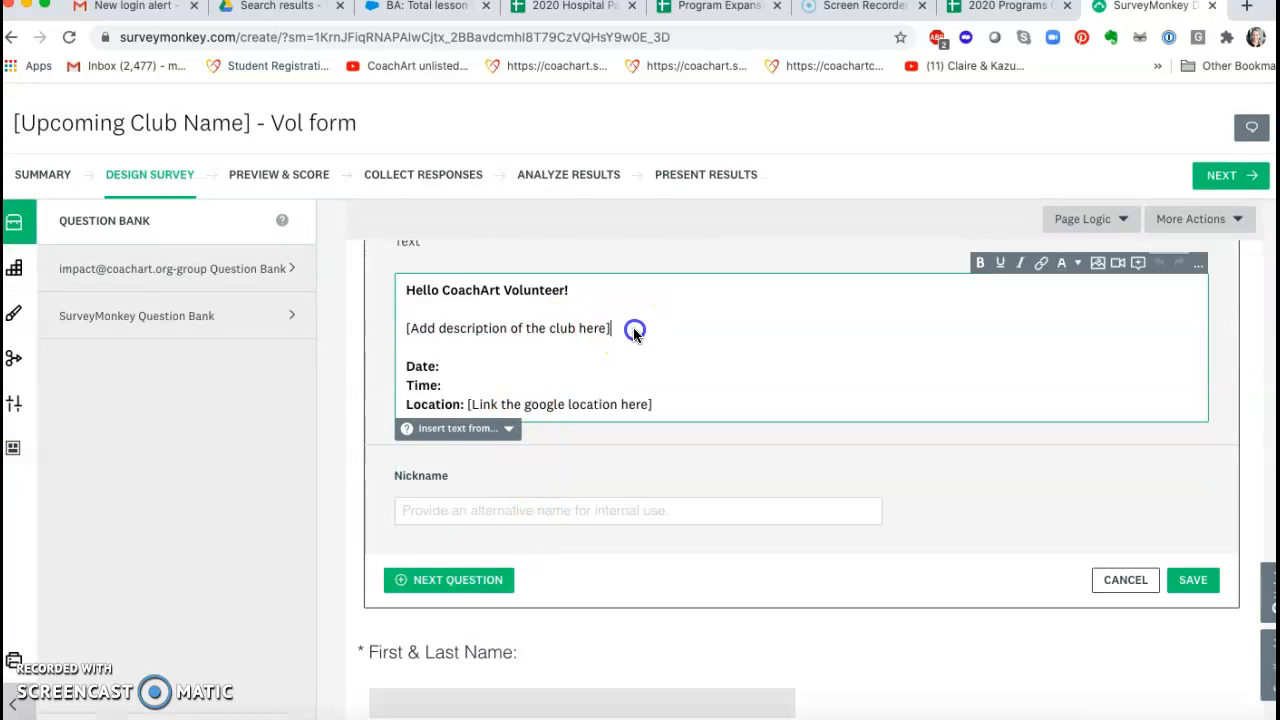
pyautogui.moveTo(552, 333); pyautogui.dragTo(397, 324)
pyautogui.hotkey('ctrl', 'v')
pyautogui.click(1212, 638)
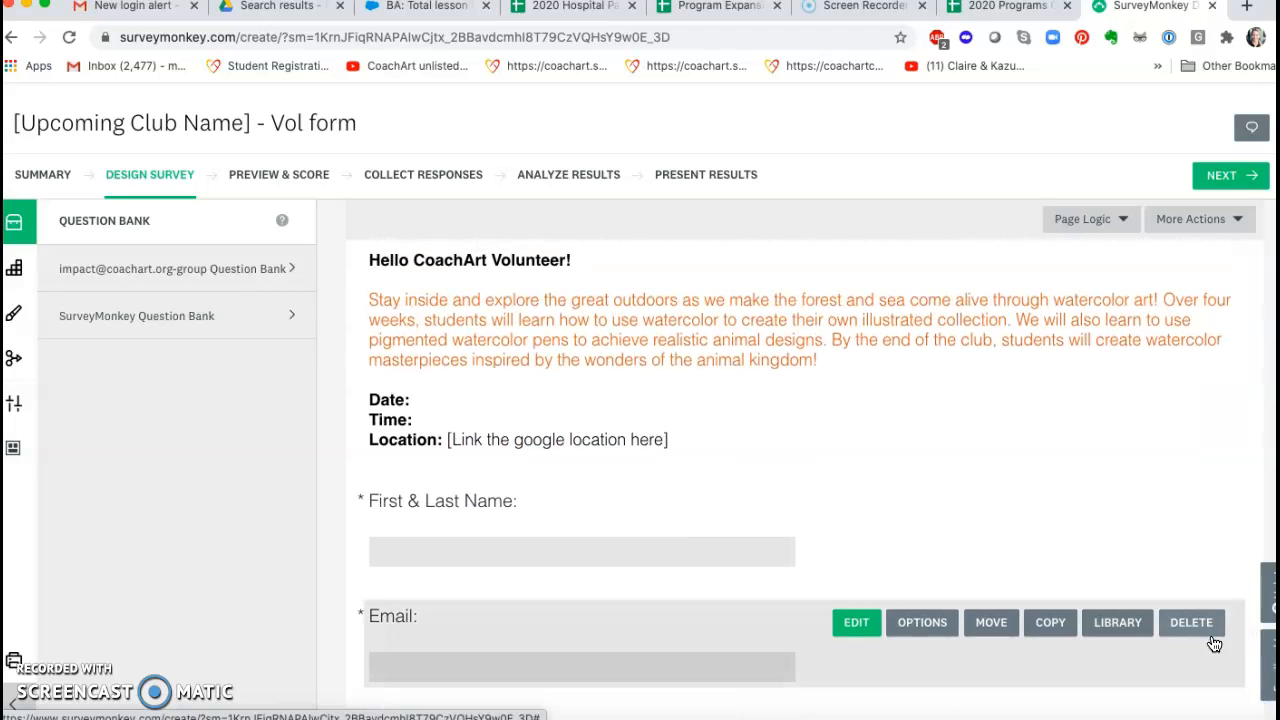
# Step: Switch back to the programs spreadsheet and copy "2:30" from the start time of Watercolor Creatures Club (S1)
pyautogui.click(1005, 6)
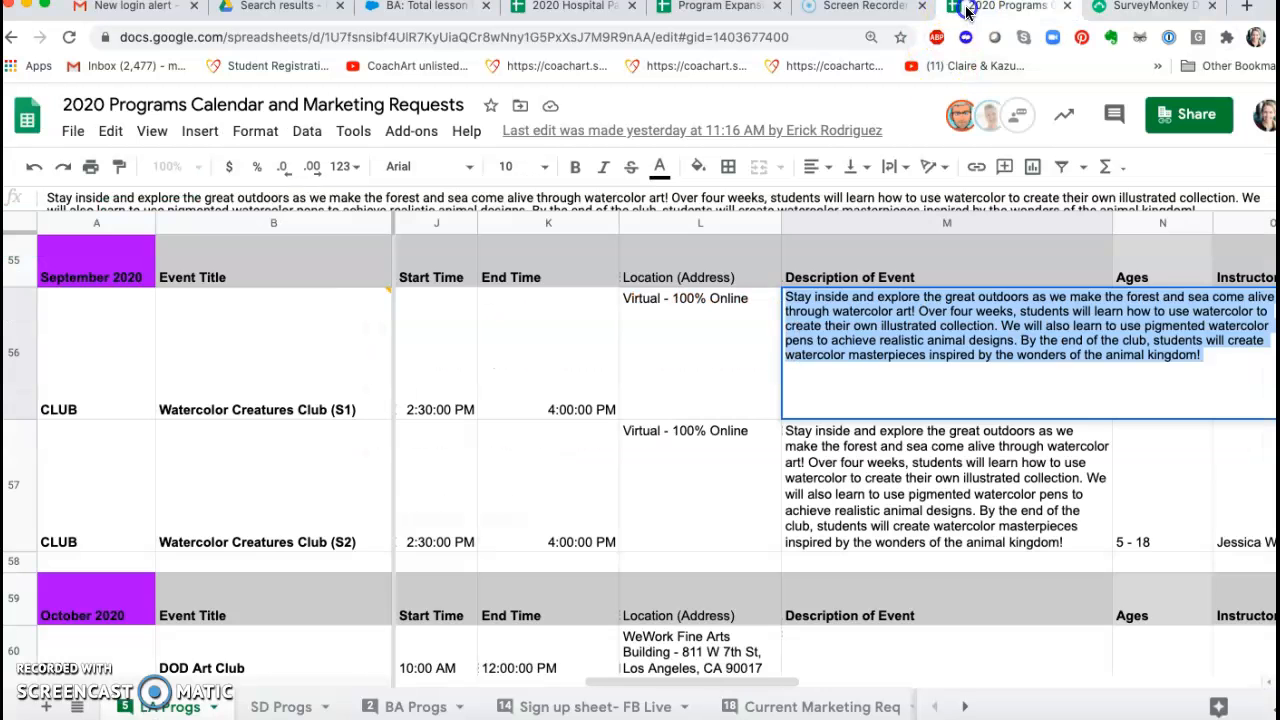
pyautogui.doubleClick(466, 399)
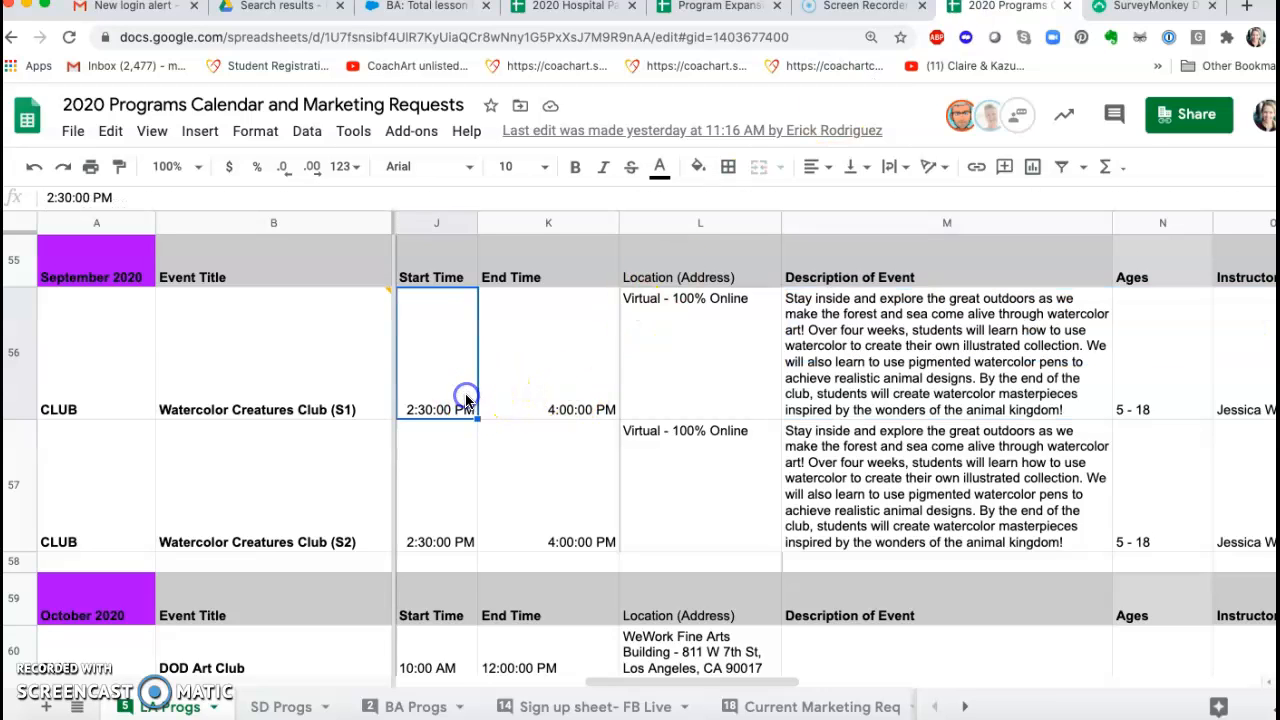
pyautogui.click(425, 298)
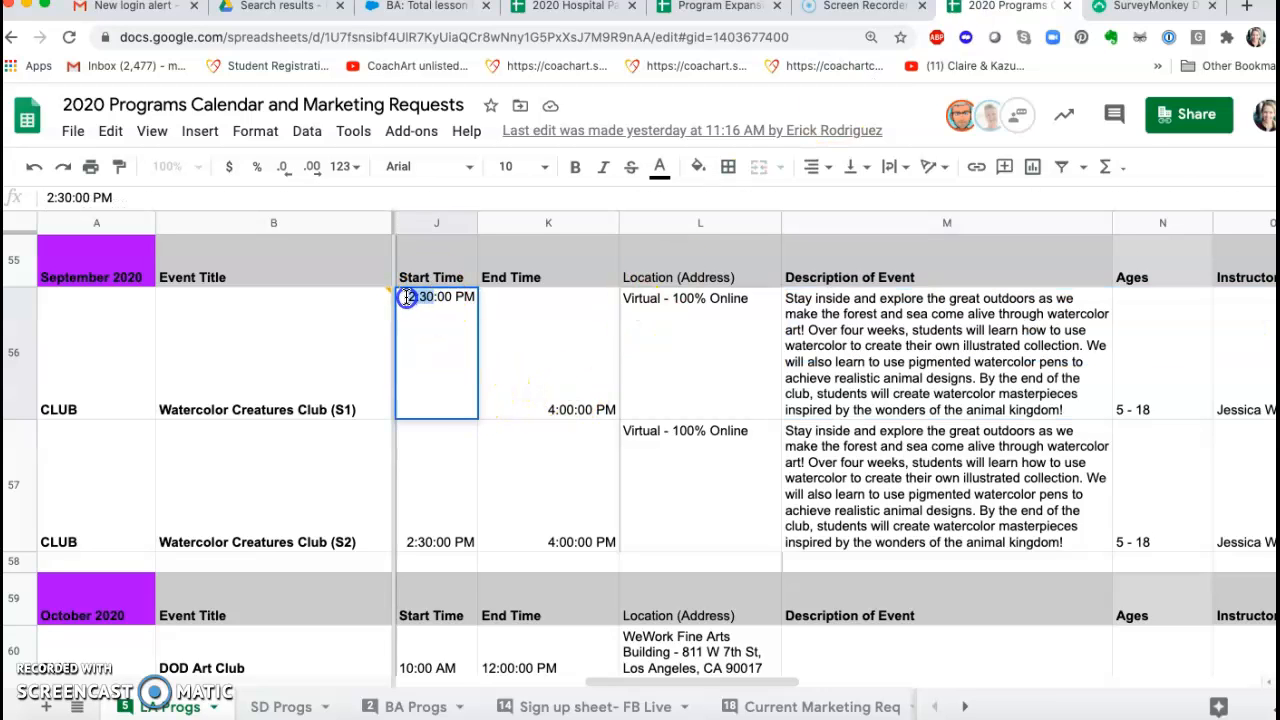
# Step: Return to SurveyMonkey, reopen the intro text for editing, and fill in its Time line with "2:30- 3:30pm"
pyautogui.click(1130, 8)
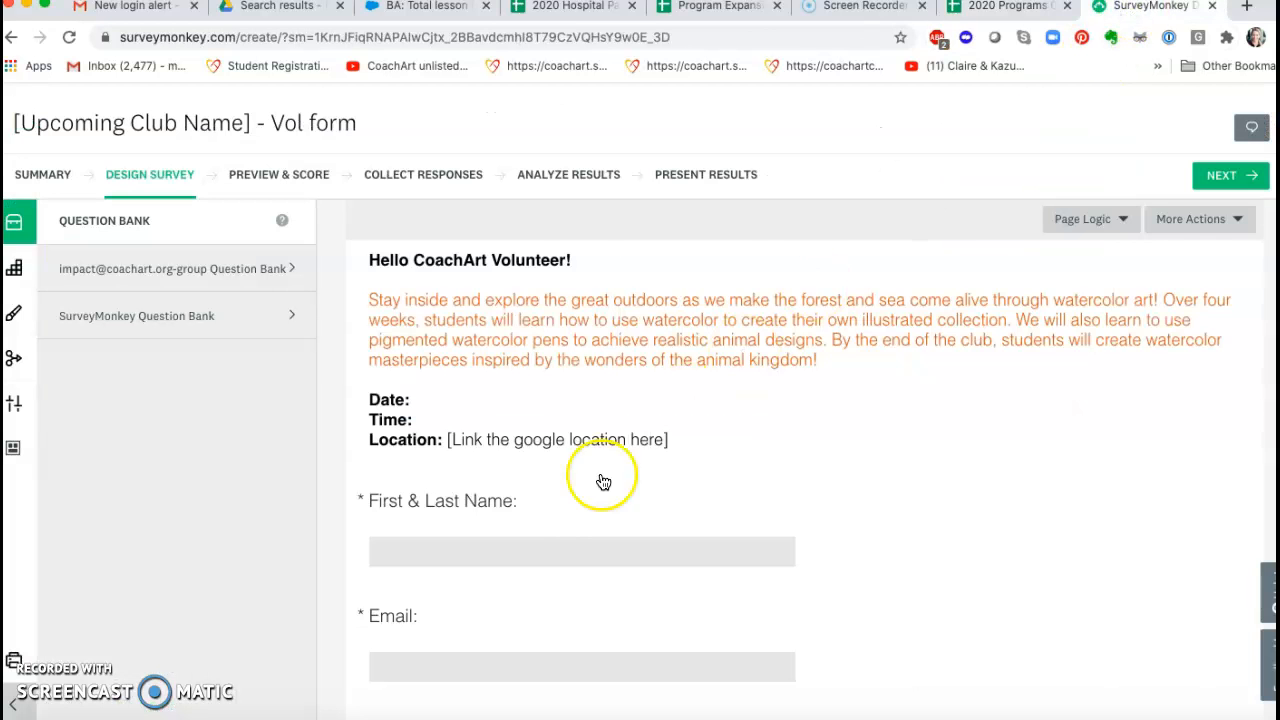
pyautogui.click(458, 401)
pyautogui.click(463, 495)
pyautogui.click(451, 519)
pyautogui.write('2:30- 3:30pm')
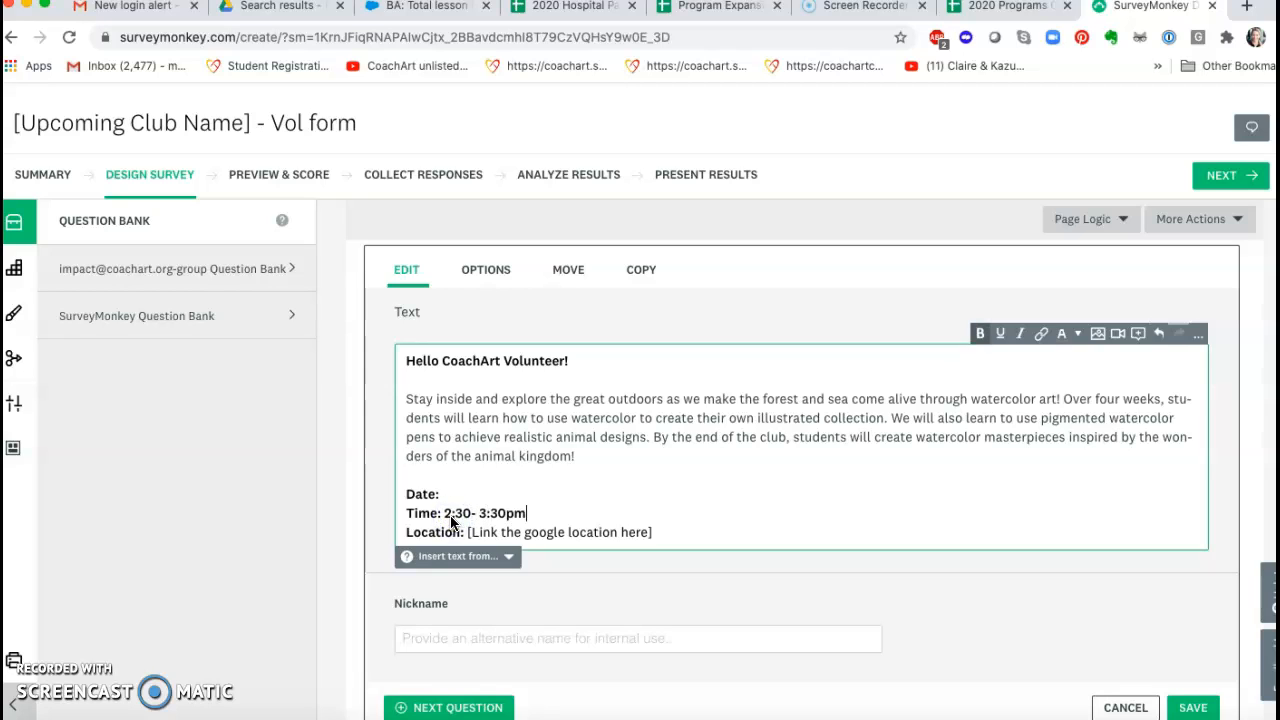
# Step: In the programs spreadsheet, check the end time of Watercolor Creatures Club (S1) and copy its start date, 9/28/2020
pyautogui.click(990, 12)
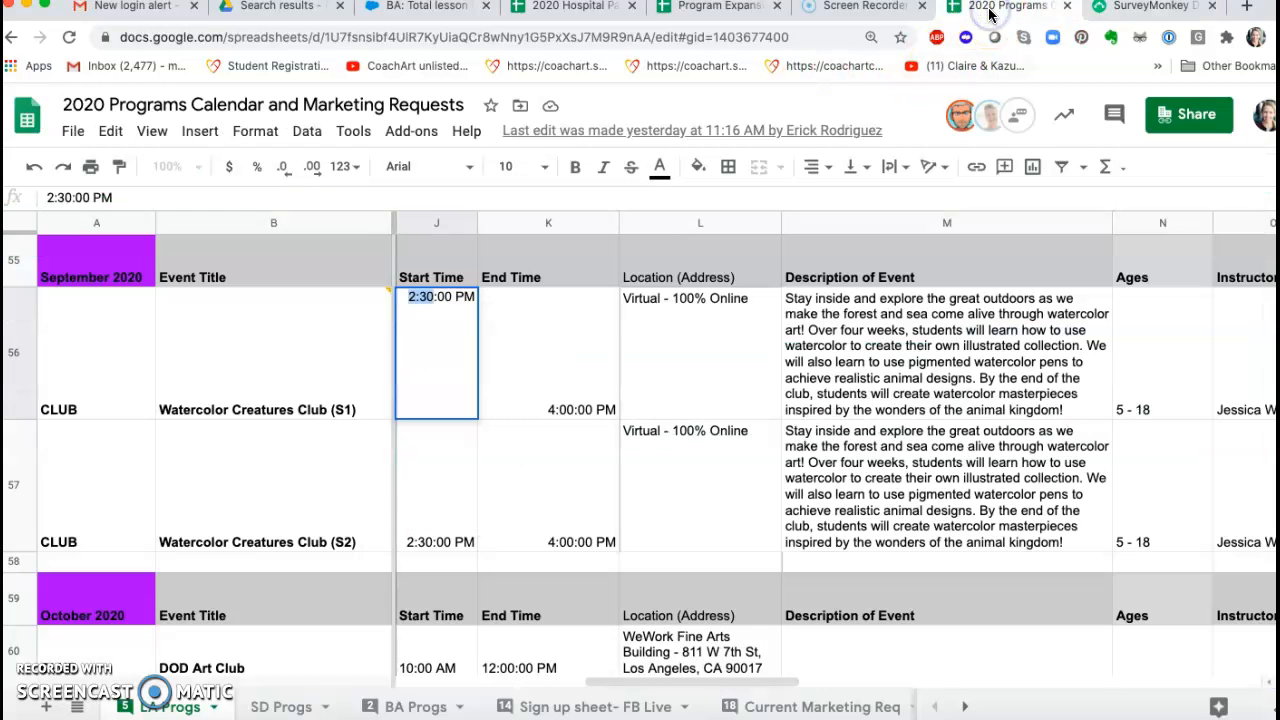
pyautogui.click(564, 398)
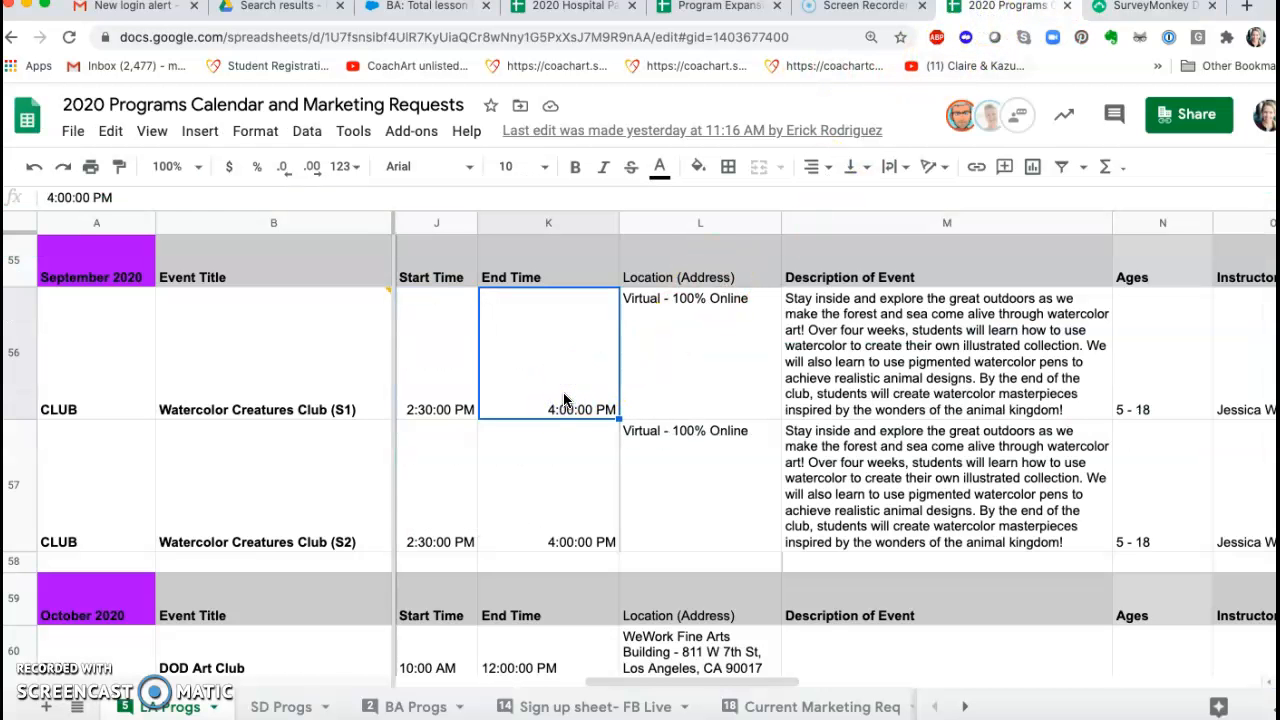
pyautogui.press('Left')
pyautogui.press('Left')
pyautogui.press('Left')
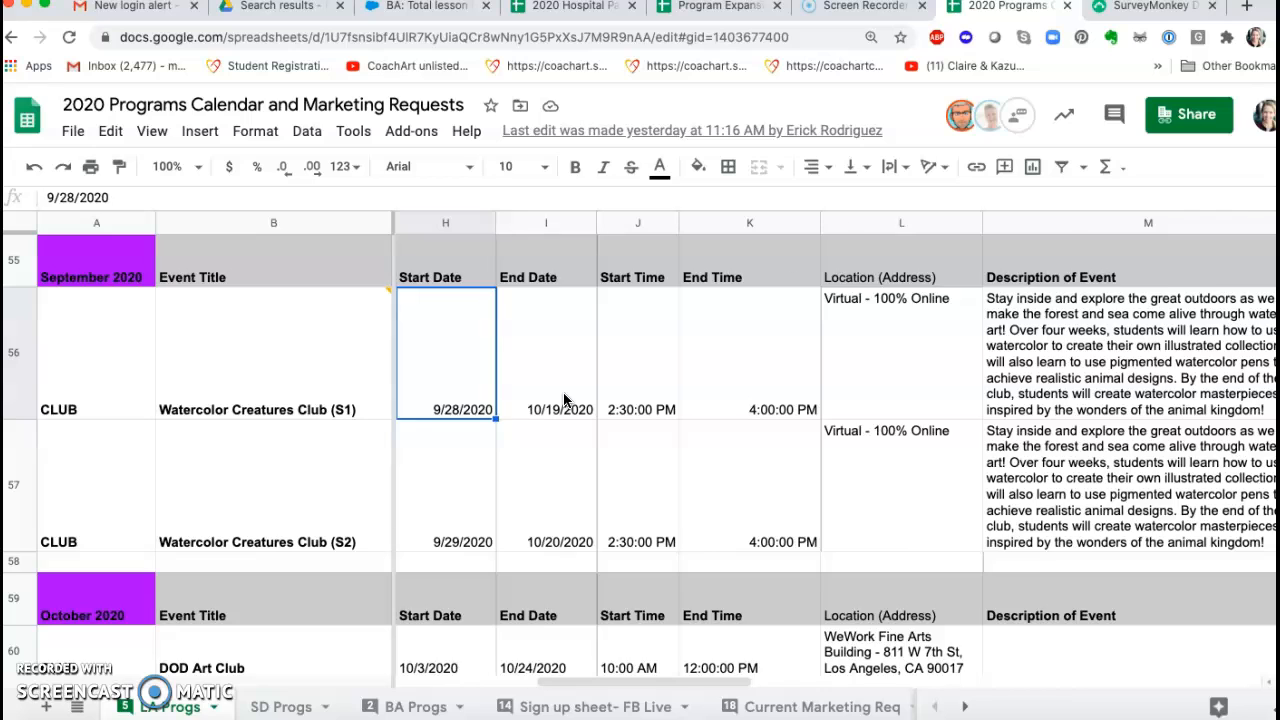
pyautogui.press('Left')
pyautogui.press('Right')
pyautogui.doubleClick(564, 400)
pyautogui.moveTo(529, 298); pyautogui.dragTo(597, 296)
pyautogui.press('super+c')
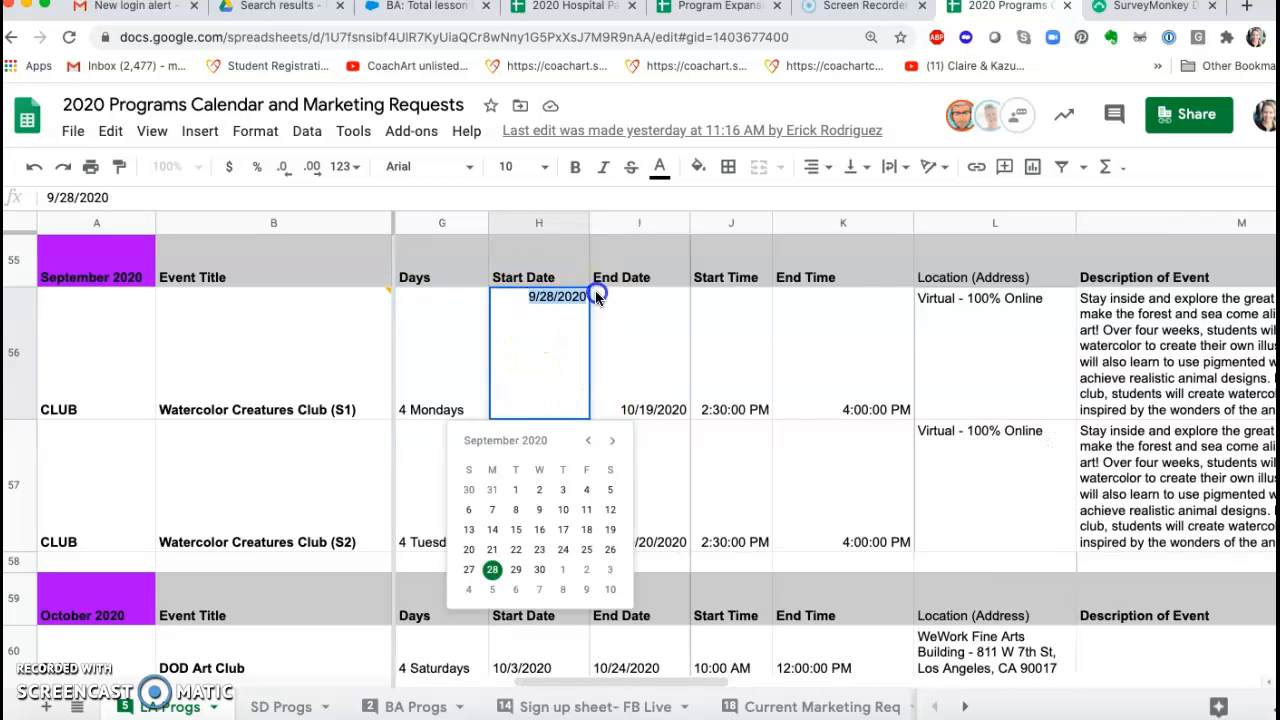
# Step: Return to SurveyMonkey and fill in the intro text's Date line with "9/28/2020- 10/19/20"
pyautogui.click(1158, 8)
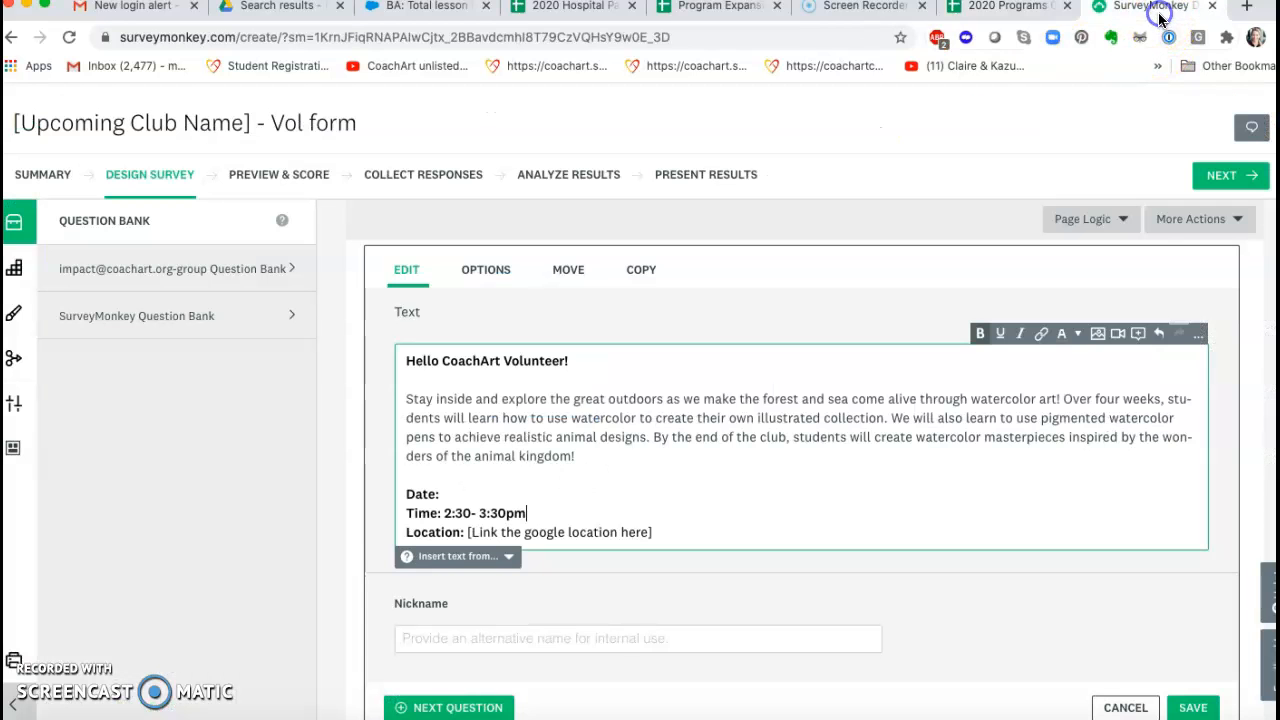
pyautogui.click(457, 494)
pyautogui.press('super+v')
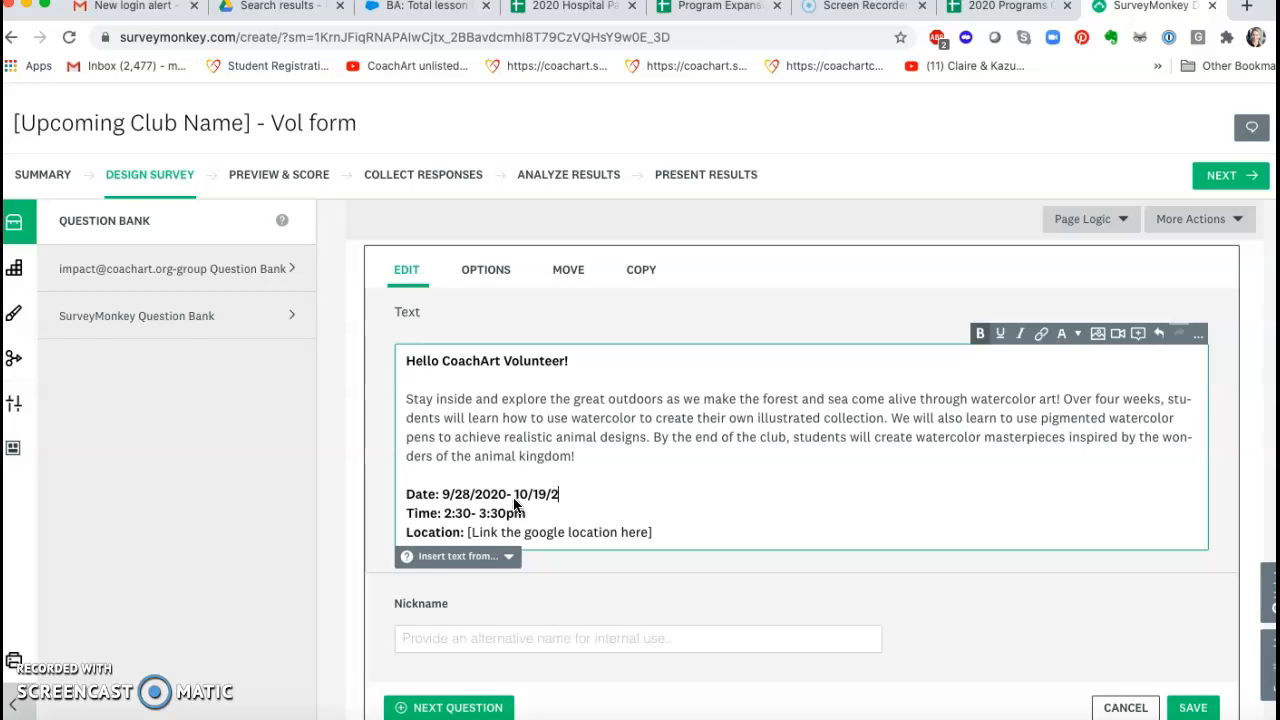
# Step: Check the club's meeting days in the programs spreadsheet and add "Mondays" before the dates in the SurveyMonkey intro text
pyautogui.click(1010, 8)
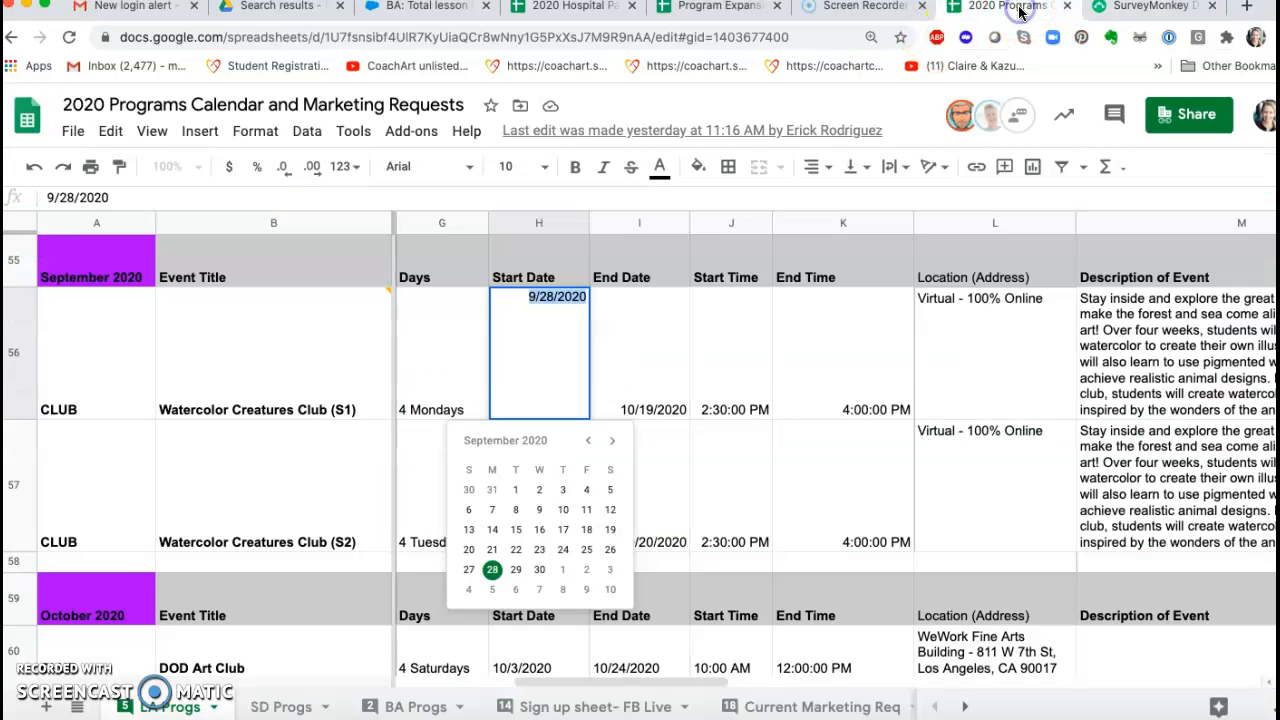
pyautogui.click(1100, 12)
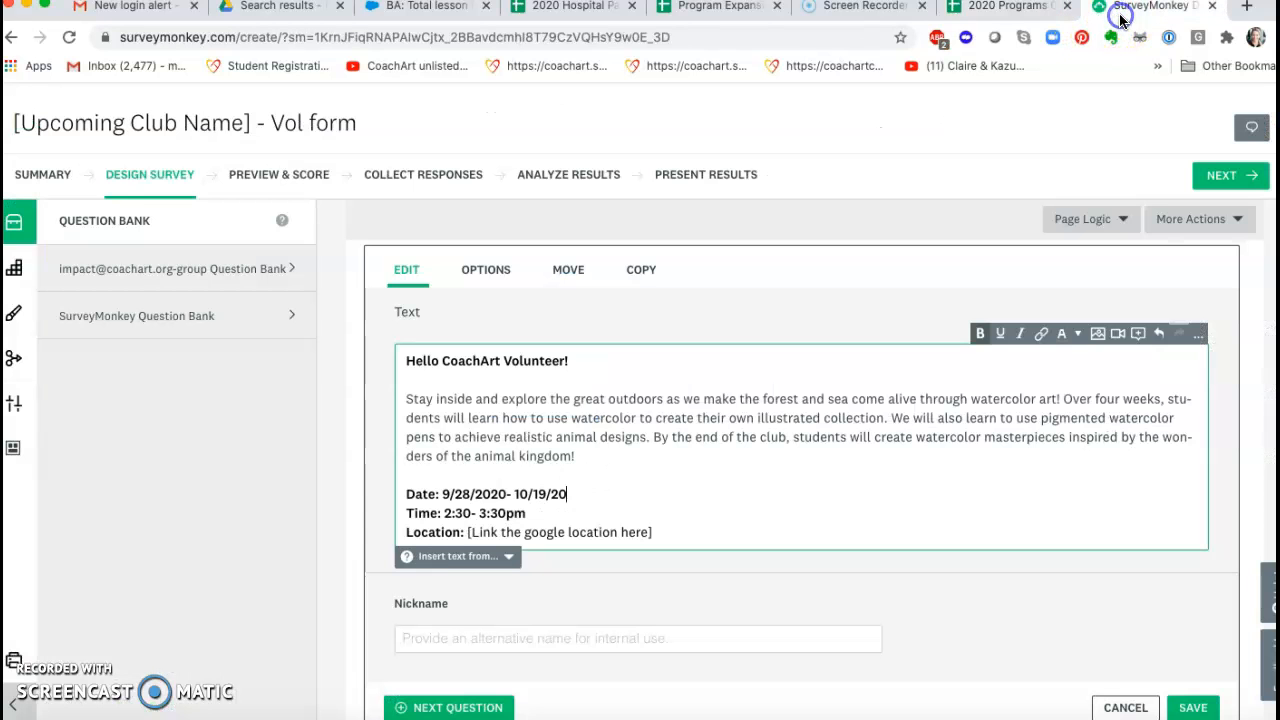
pyautogui.click(445, 494)
pyautogui.write('Mondays')
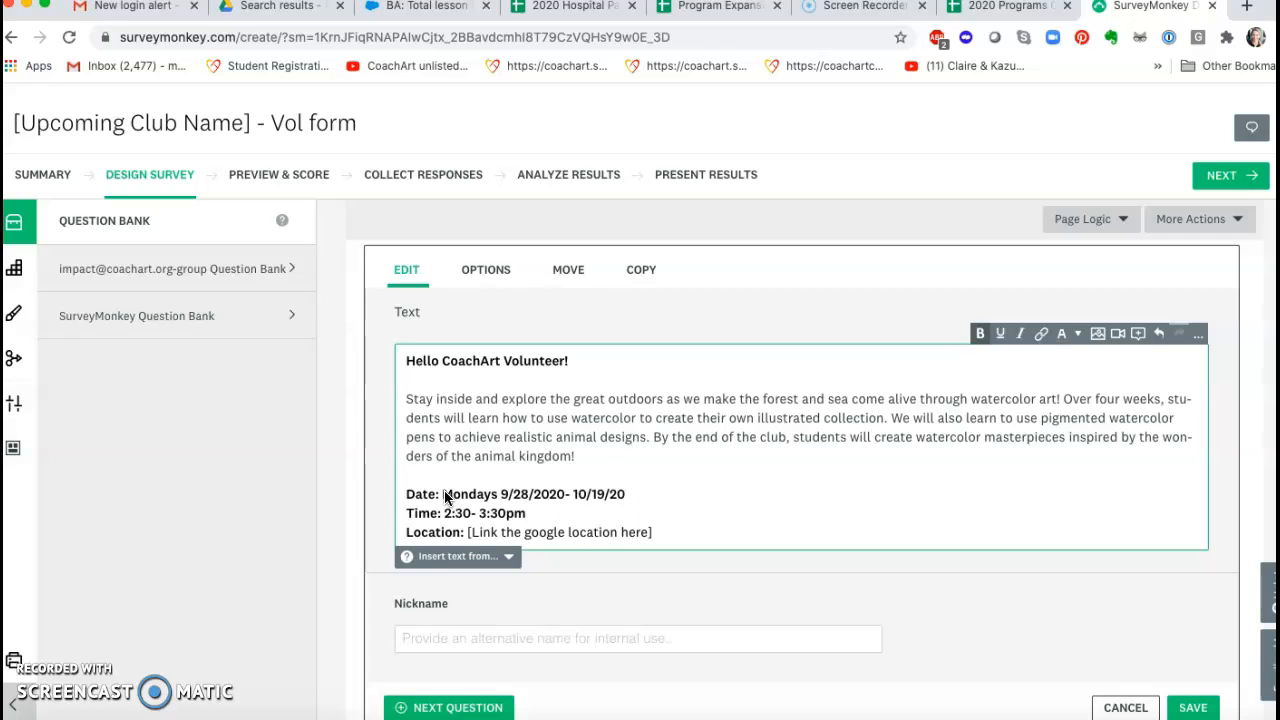
# Step: Change the end time on the Time line to 4:00pm and replace the location placeholder with "Zoom!"
pyautogui.click(485, 513)
pyautogui.click(783, 527)
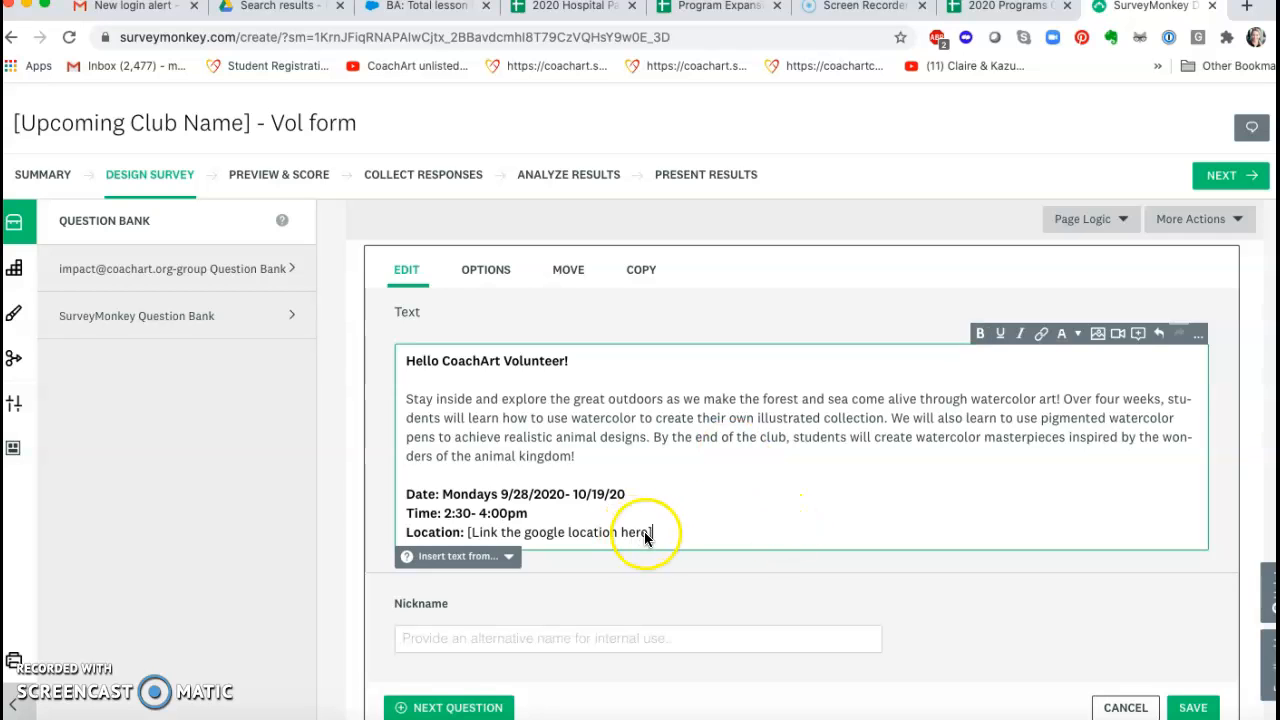
pyautogui.moveTo(651, 531); pyautogui.dragTo(464, 533)
pyautogui.write('Zoom!')
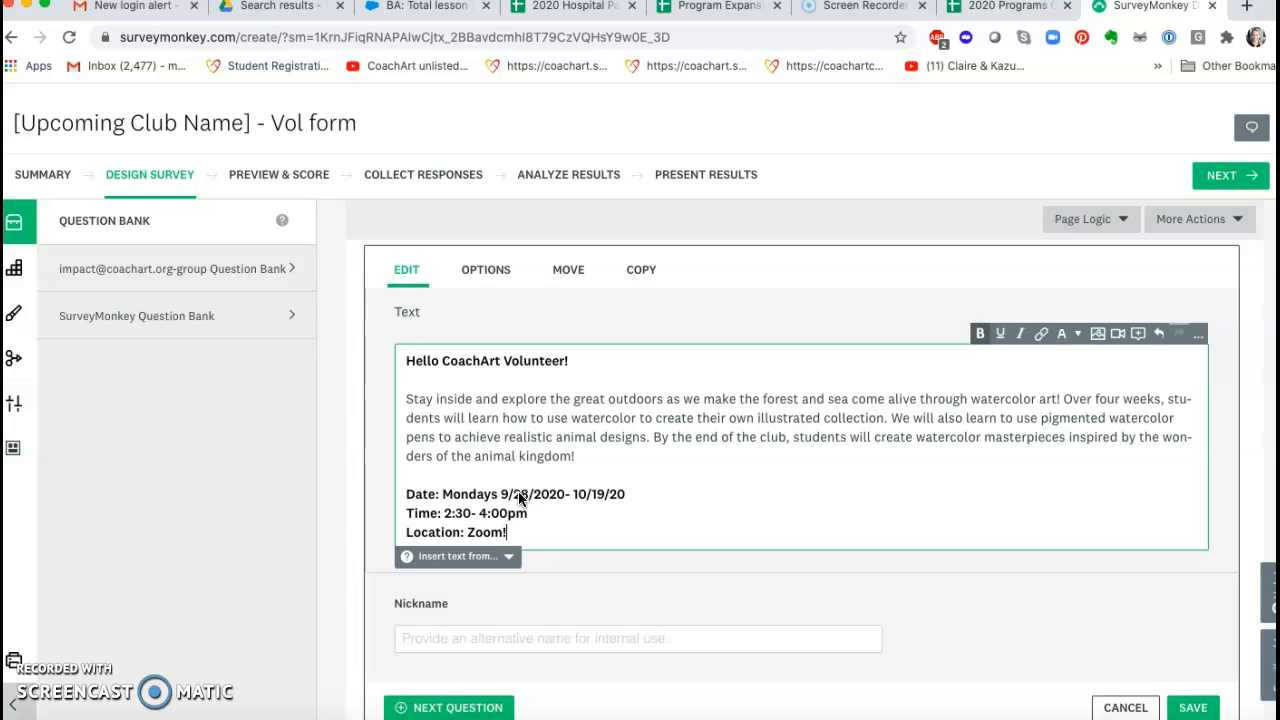
# Step: Delete the T-shirt Size question from the form and return to the form's title
pyautogui.scroll(-5, 551, 480)
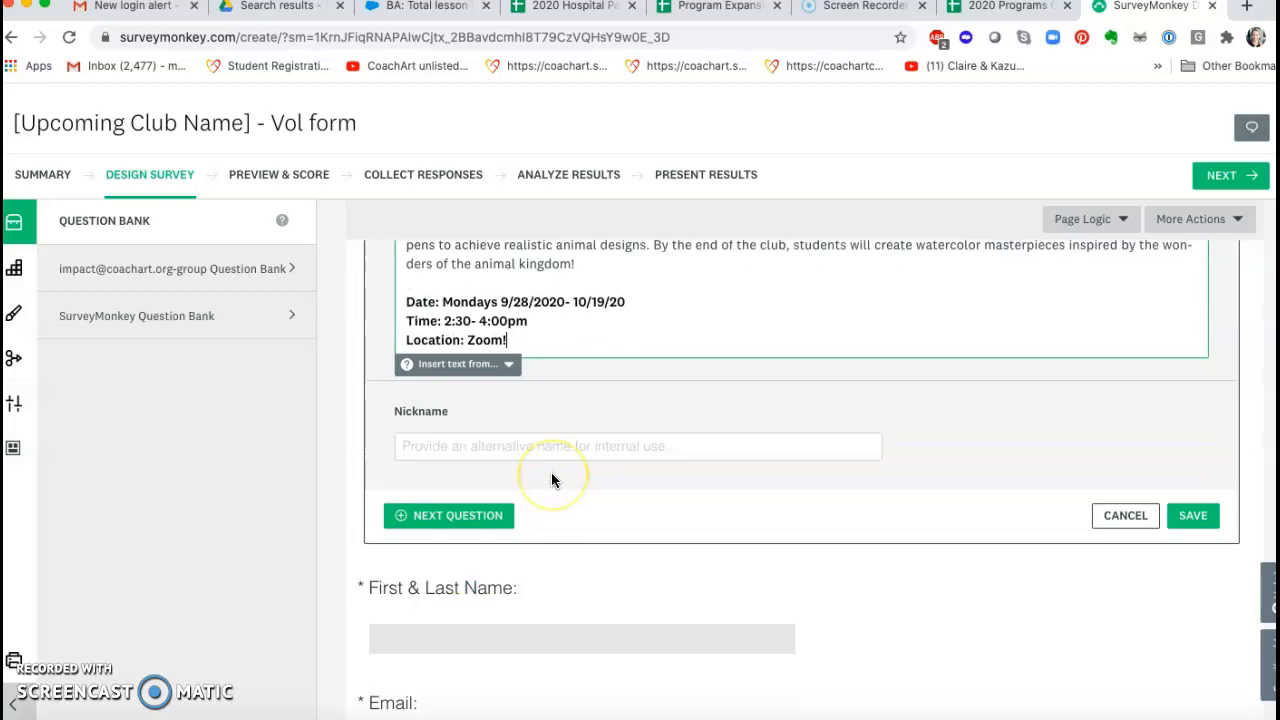
pyautogui.scroll(-2, 809, 486)
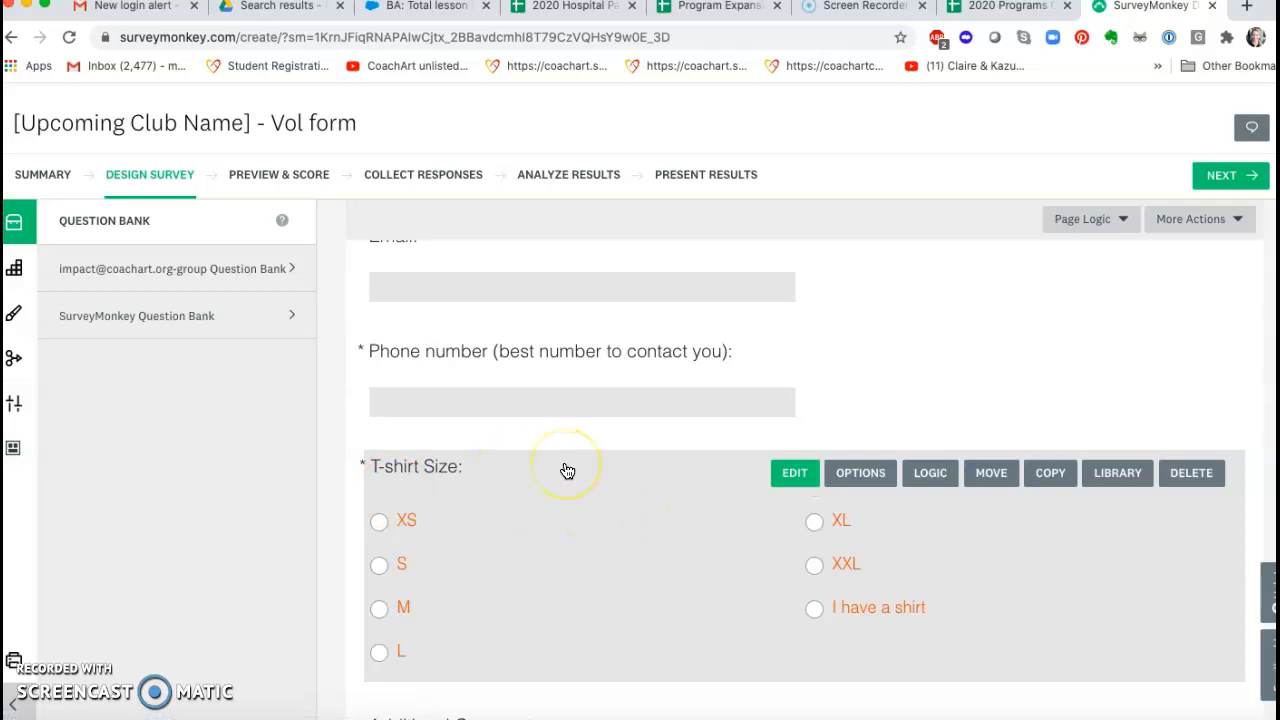
pyautogui.click(1183, 484)
pyautogui.scroll(3, 780, 525)
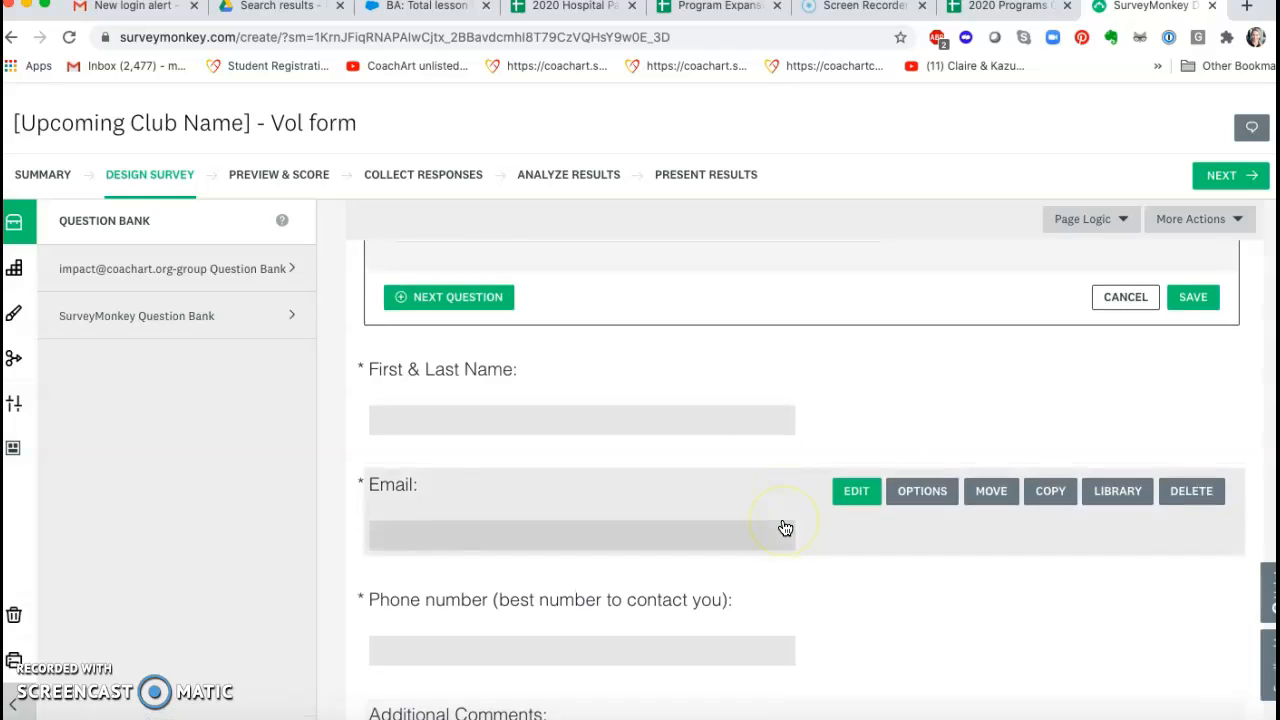
pyautogui.scroll(4, 785, 528)
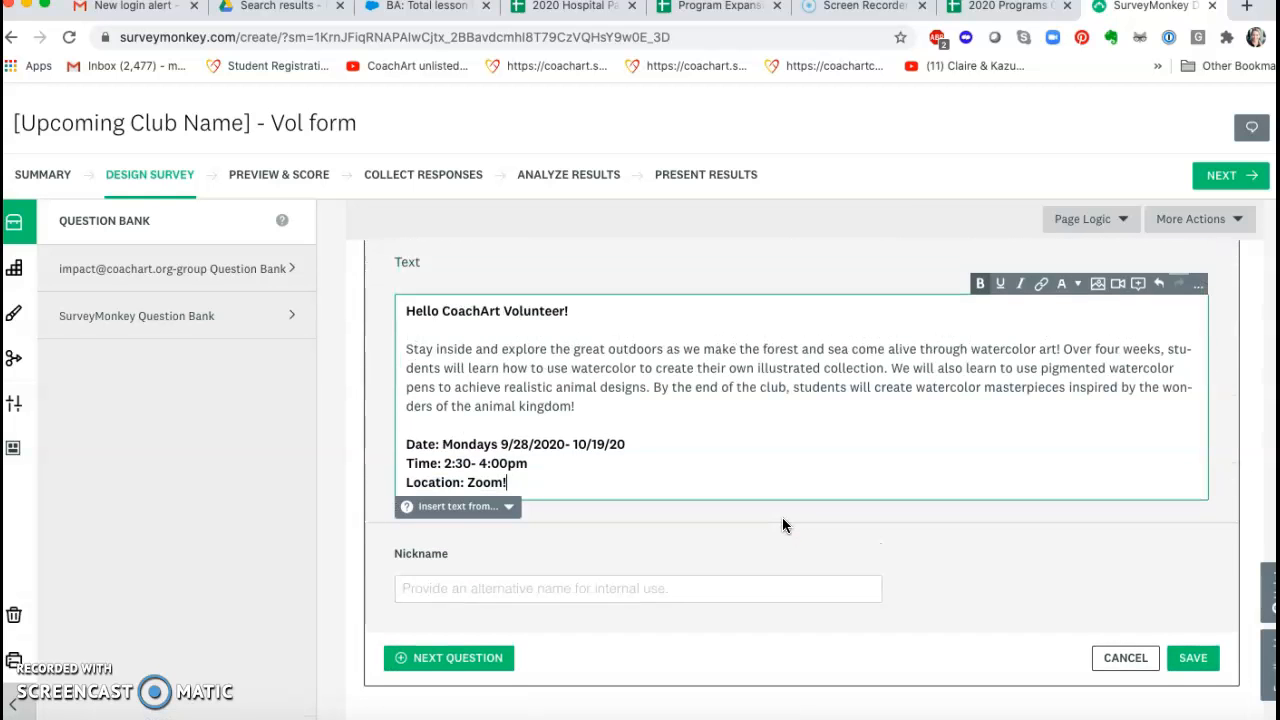
pyautogui.scroll(3, 782, 522)
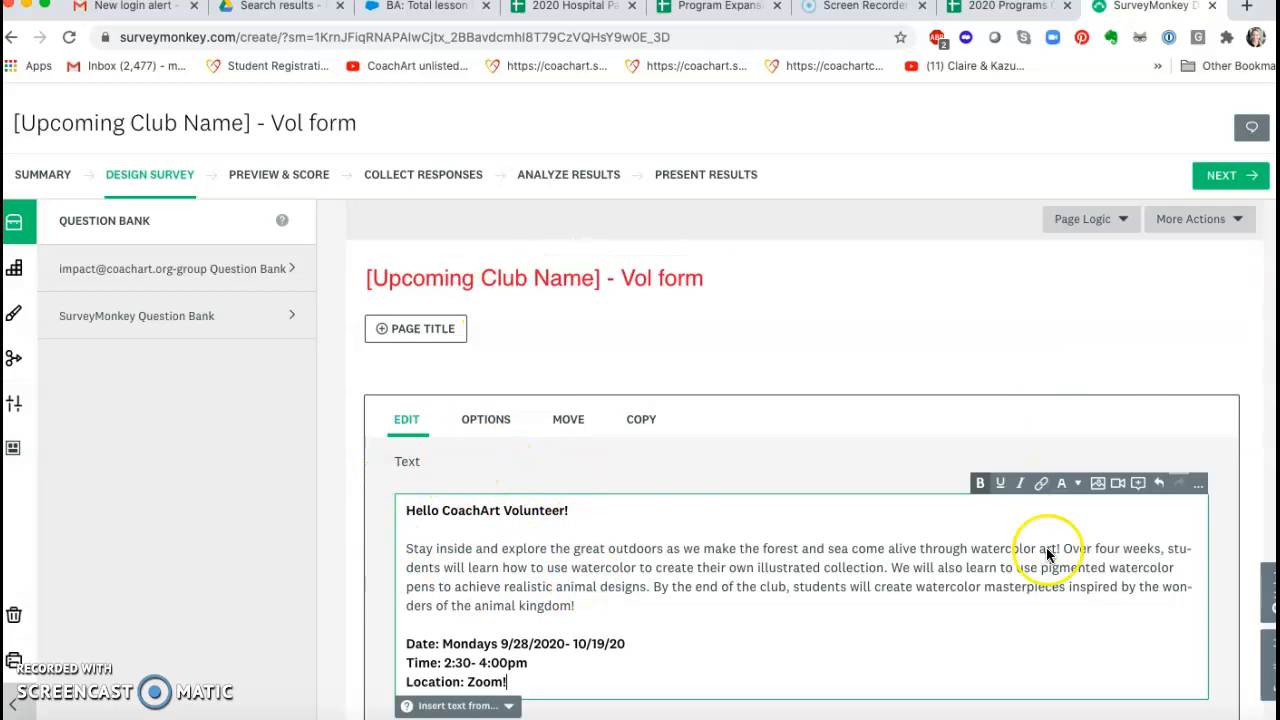
# Step: Save the edited intro text containing the club description, date, time and location
pyautogui.scroll(-3, 1037, 571)
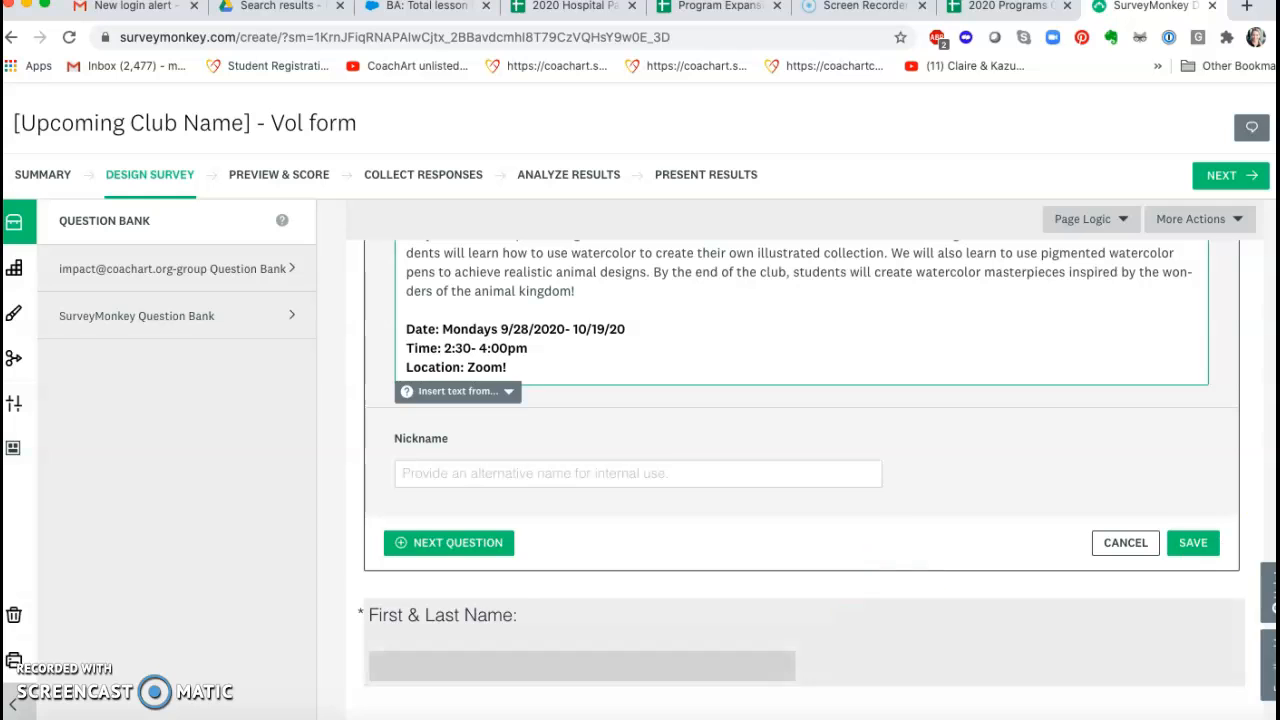
pyautogui.click(1180, 545)
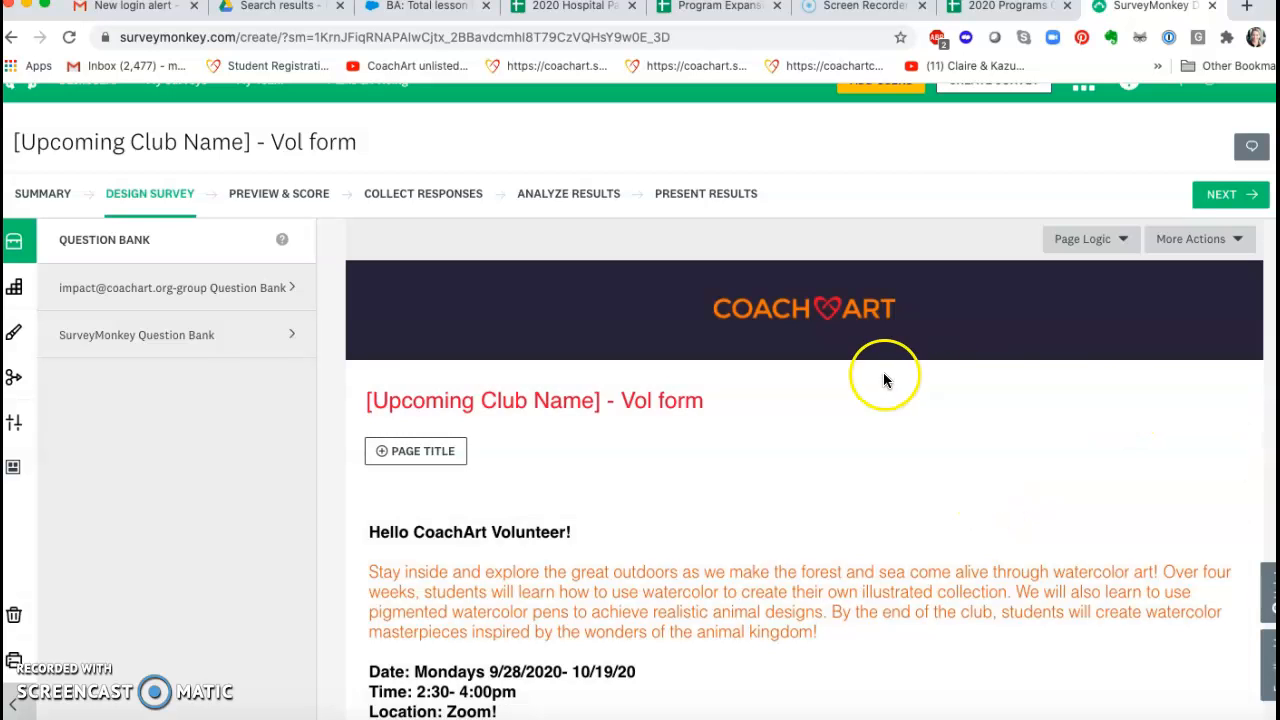
# Step: Try to change the survey title to "Watercolor Club- Volunteer Sign Up"
pyautogui.click(1205, 404)
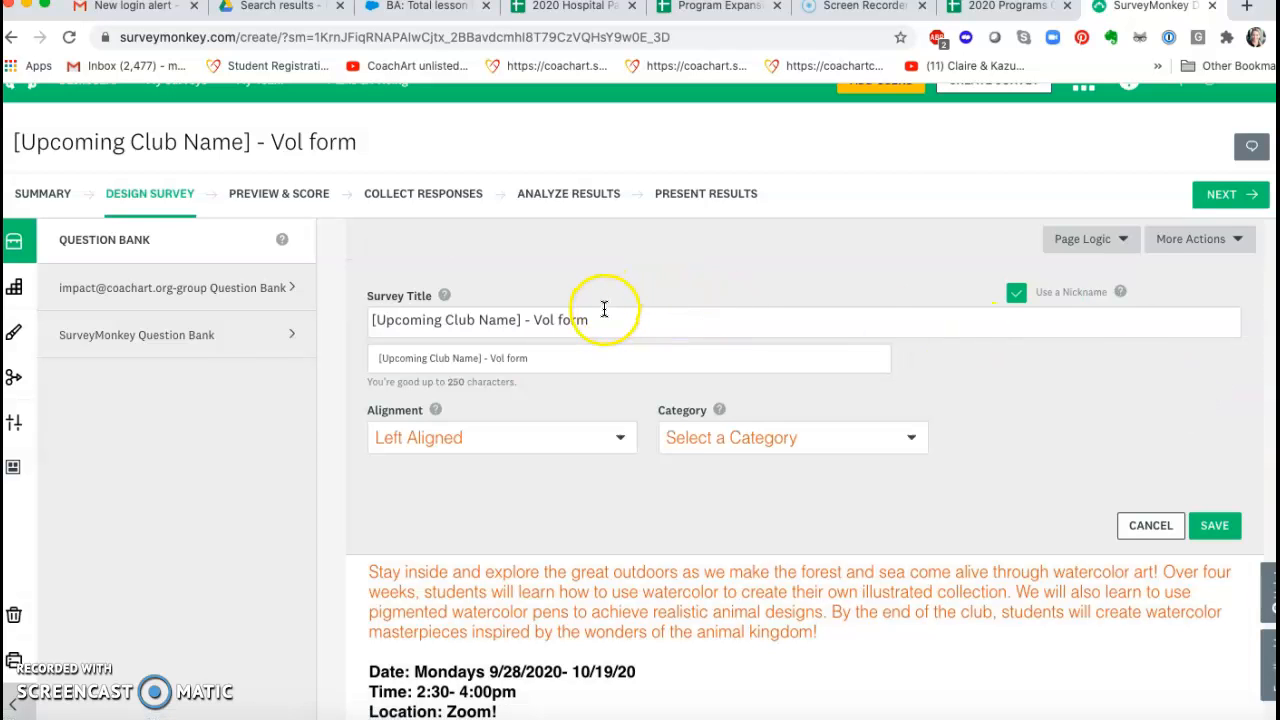
pyautogui.moveTo(603, 323); pyautogui.dragTo(357, 304)
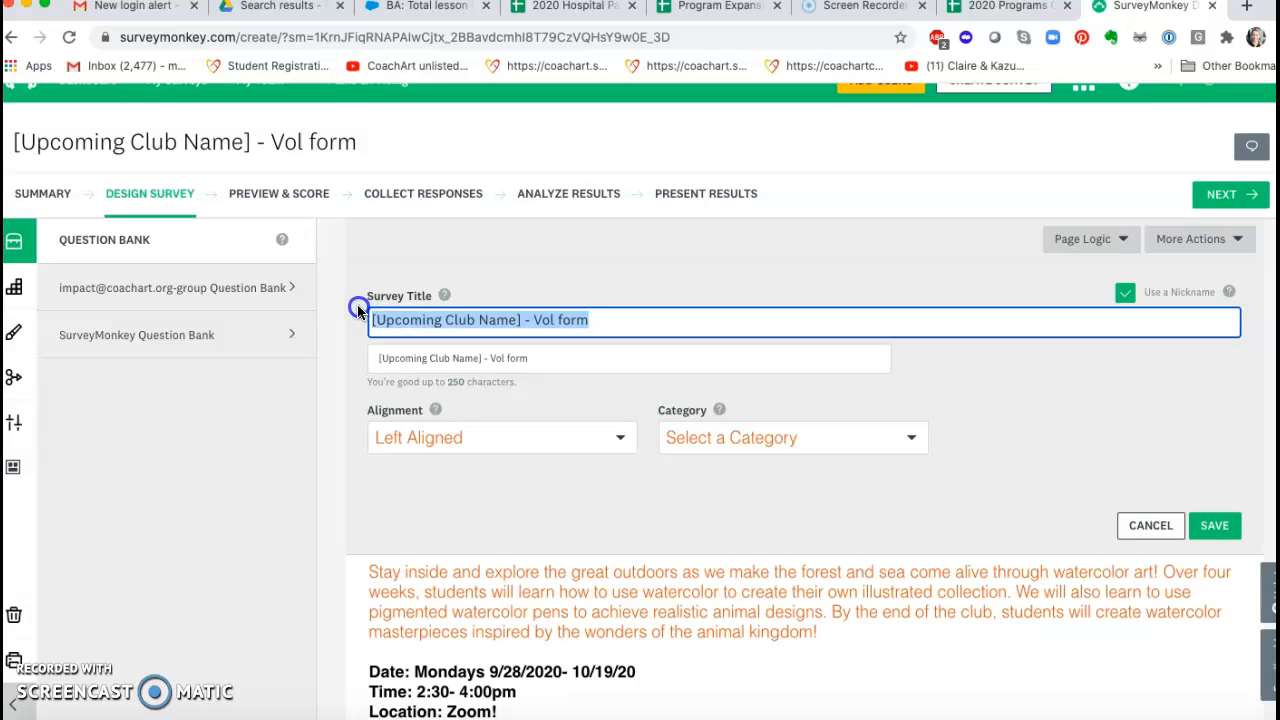
pyautogui.write('Watercolo')
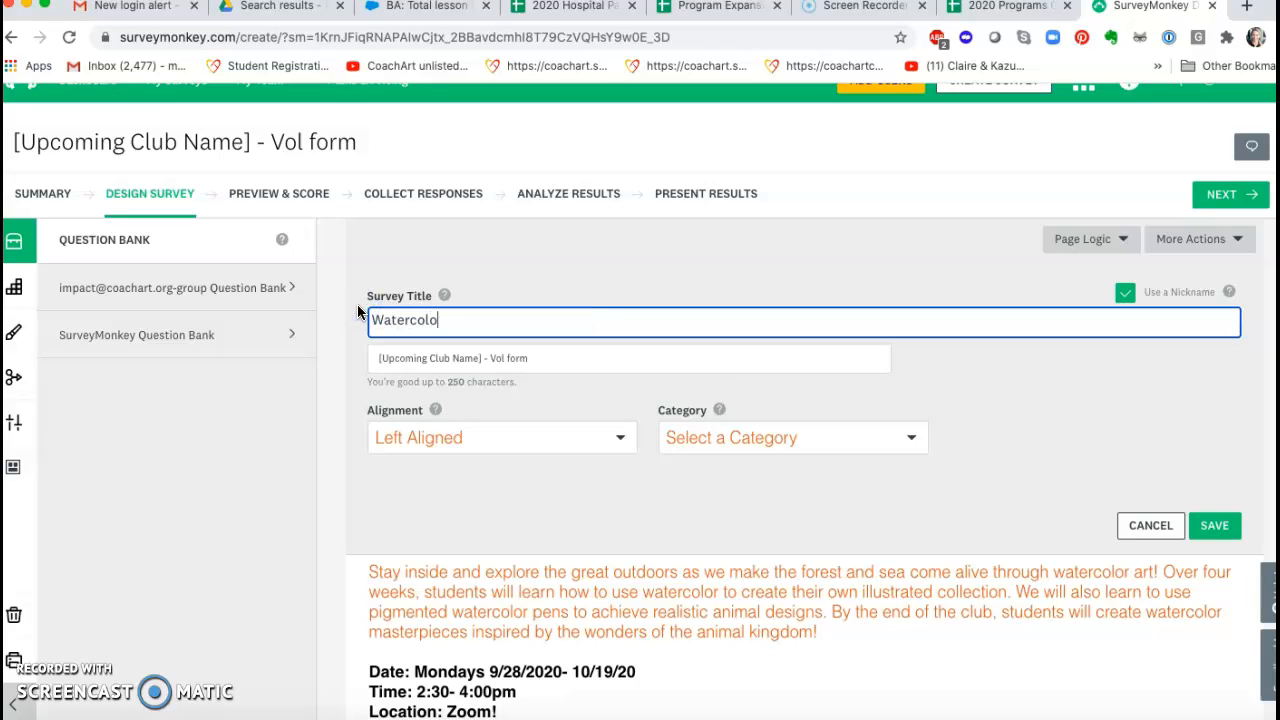
pyautogui.write('r Club- VOlun')
pyautogui.press('BackSpace')
pyautogui.press('BackSpace')
pyautogui.press('BackSpace')
pyautogui.press('BackSpace')
pyautogui.write('o')
pyautogui.press('BackSpace')
pyautogui.press('BackSpace')
pyautogui.press('BackSpace')
pyautogui.write('Volunteer SIgn')
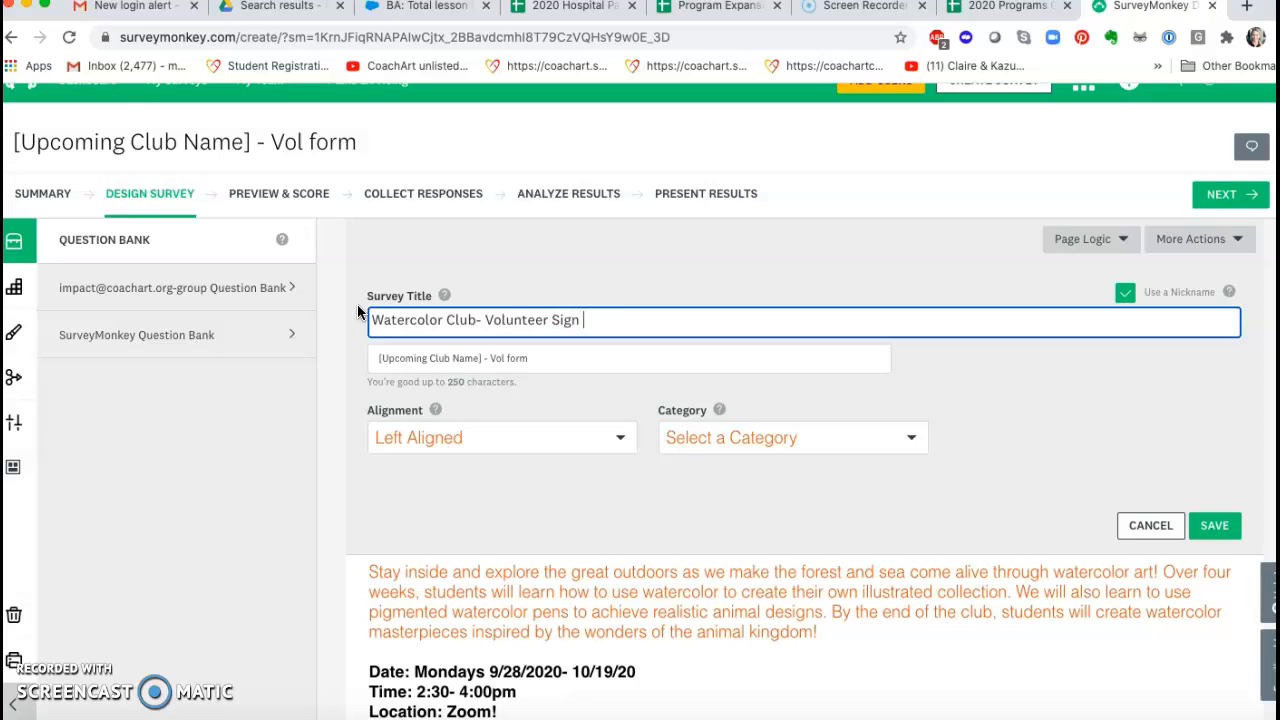
pyautogui.write(' Up')
# Step: Copy the new survey title into the nickname field, replacing the template's nickname
pyautogui.tripleClick(523, 320)
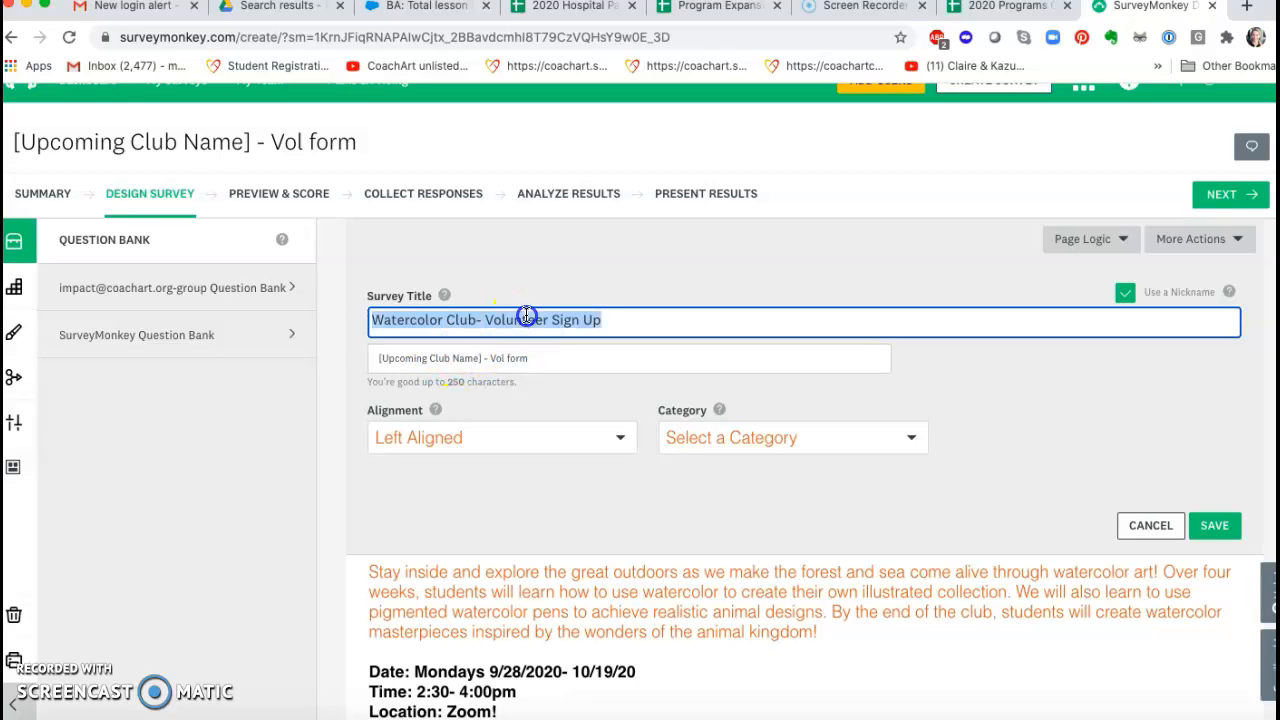
pyautogui.hotkey('ctrl', 'c')
pyautogui.click(492, 355)
pyautogui.tripleClick(486, 355)
pyautogui.hotkey('ctrl', 'v')
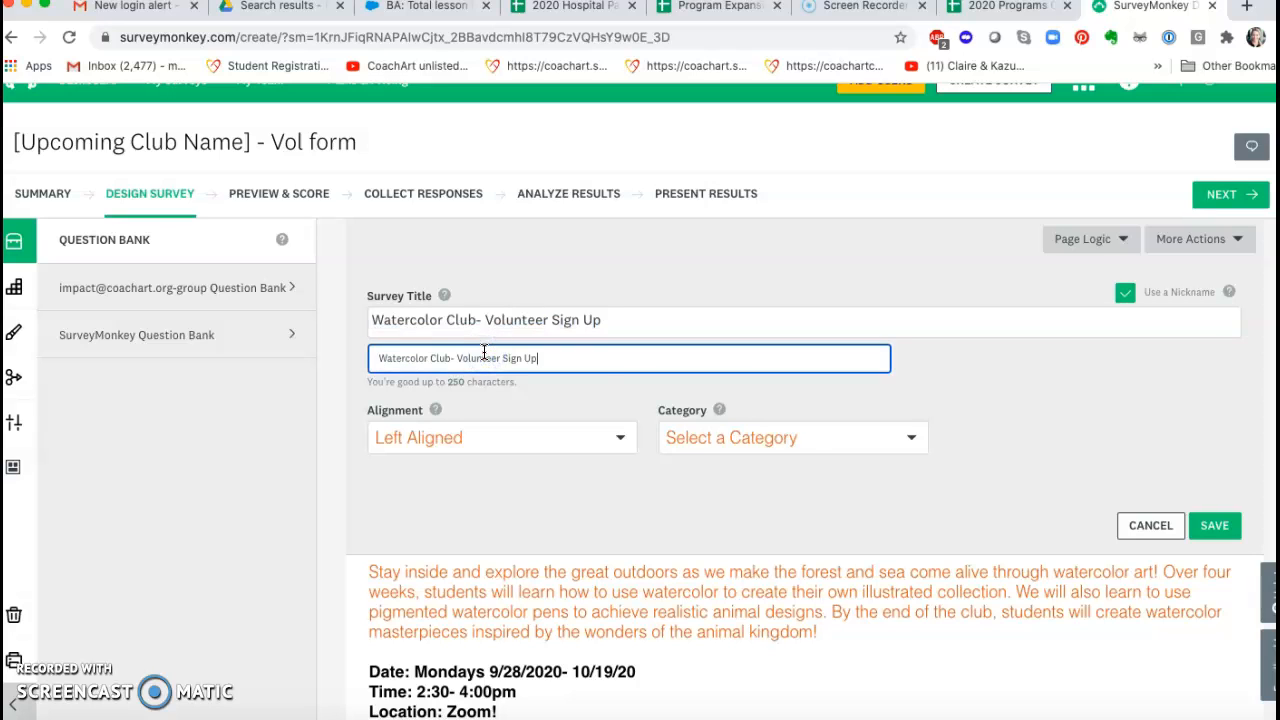
# Step: Try to set the survey category to Other and save the title settings
pyautogui.click(862, 448)
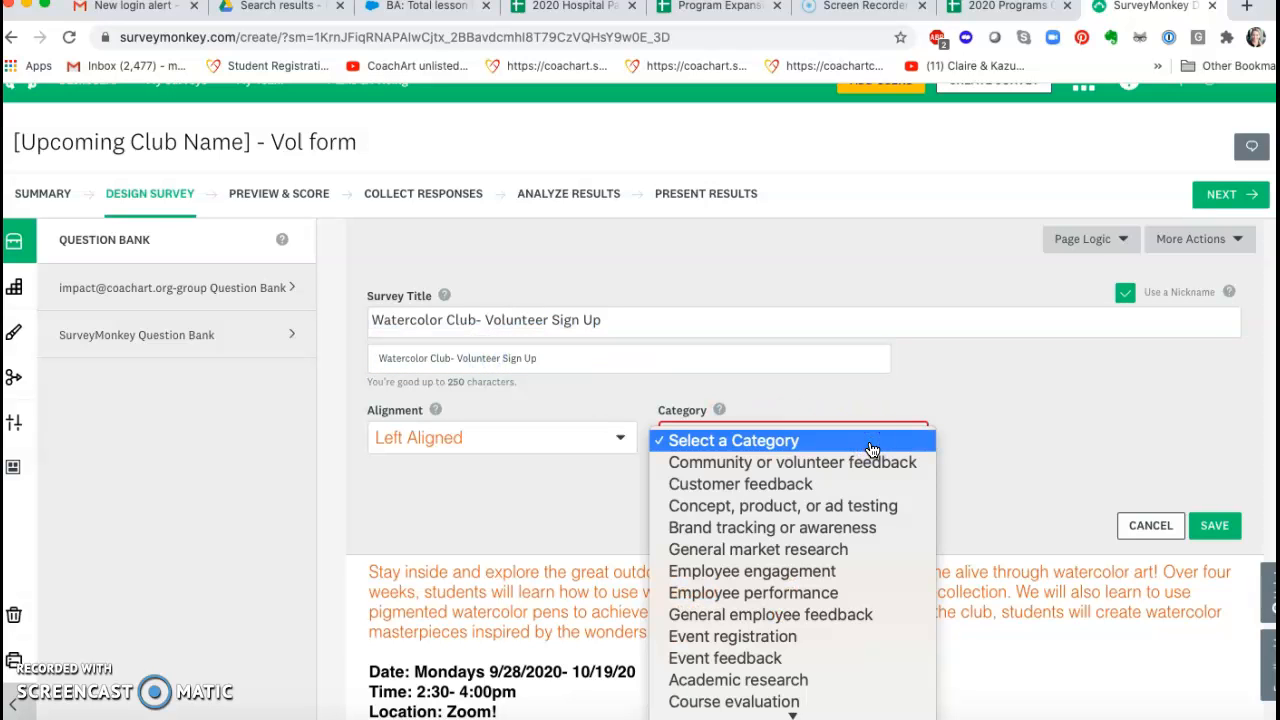
pyautogui.scroll(-3, 870, 540)
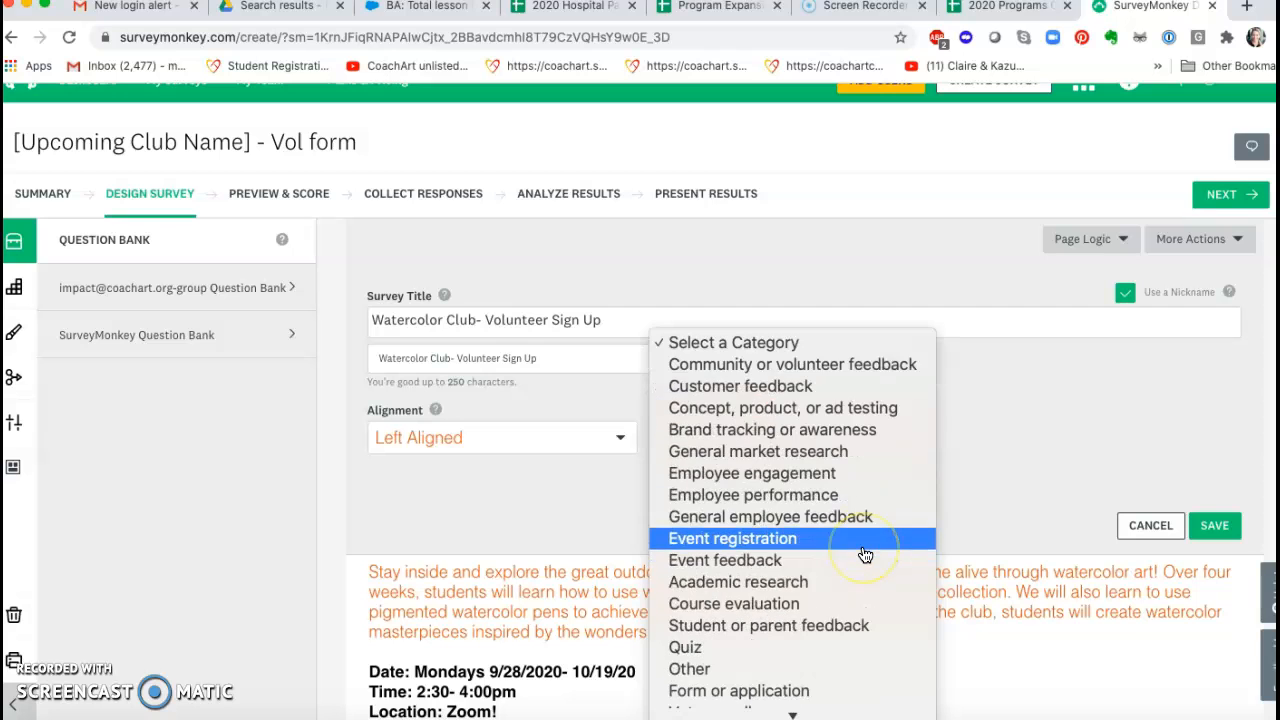
pyautogui.click(811, 676)
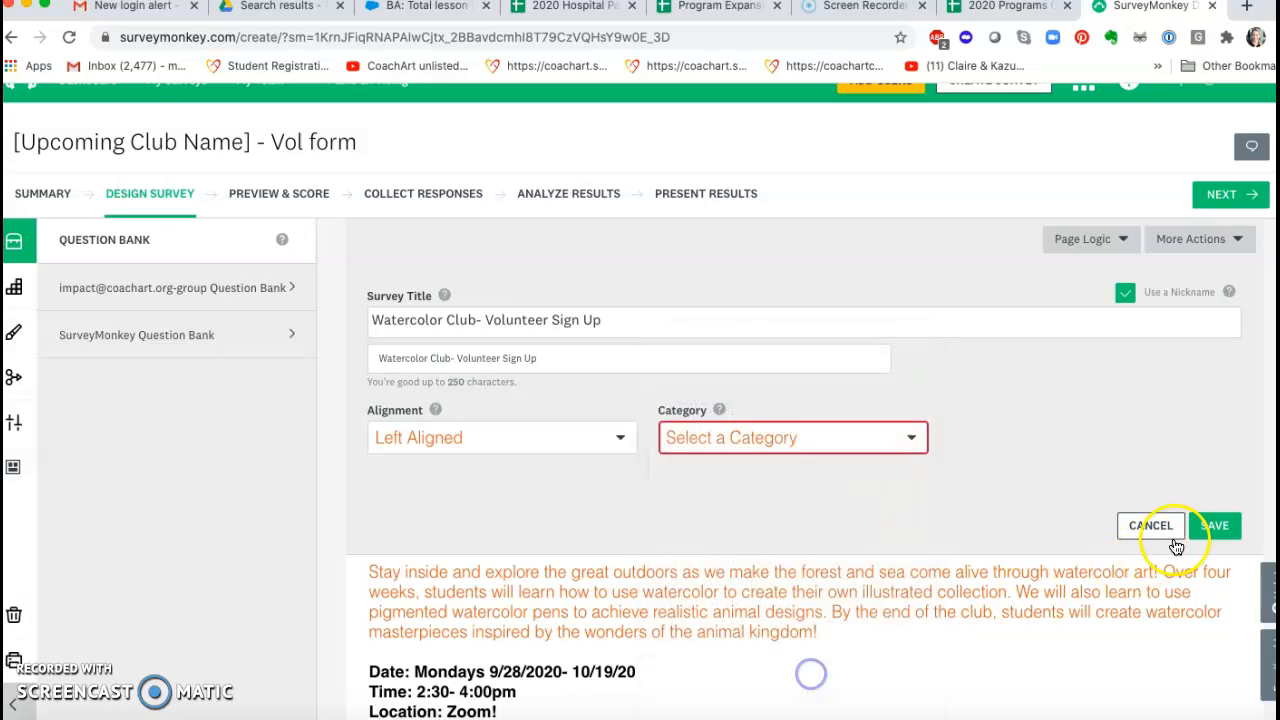
pyautogui.click(1216, 528)
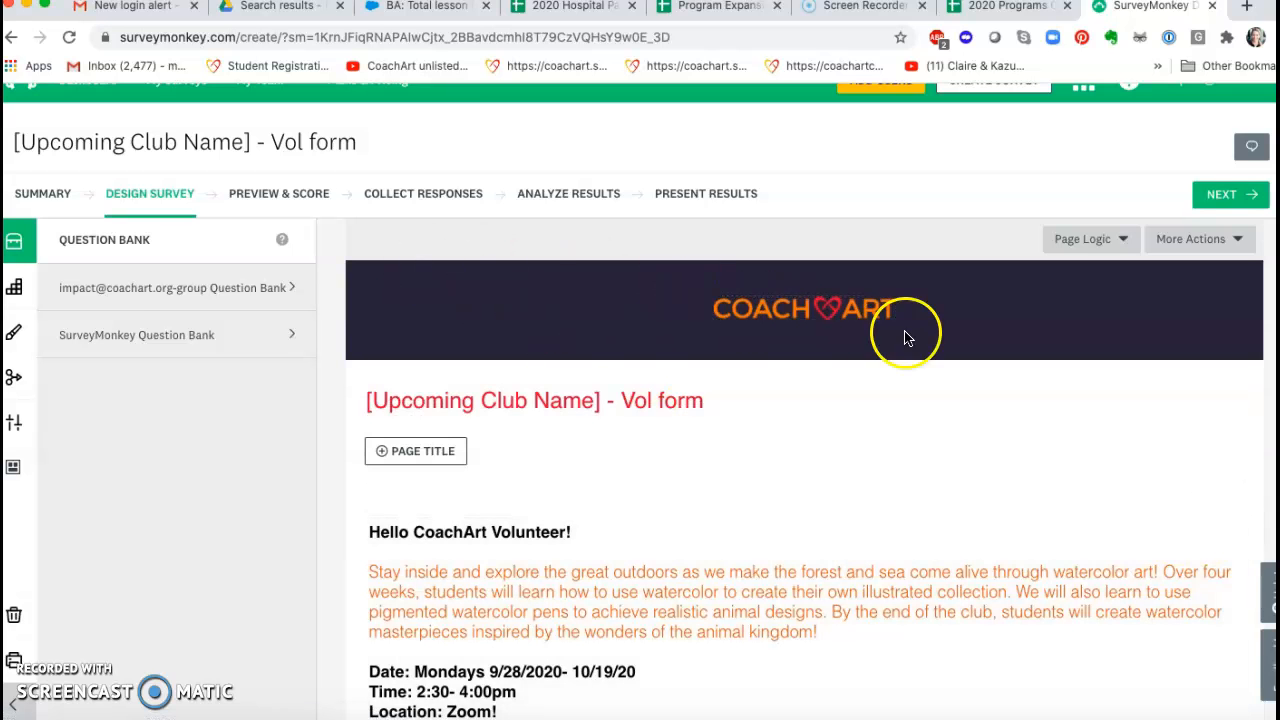
pyautogui.scroll(-5, 886, 397)
pyautogui.scroll(5, 886, 405)
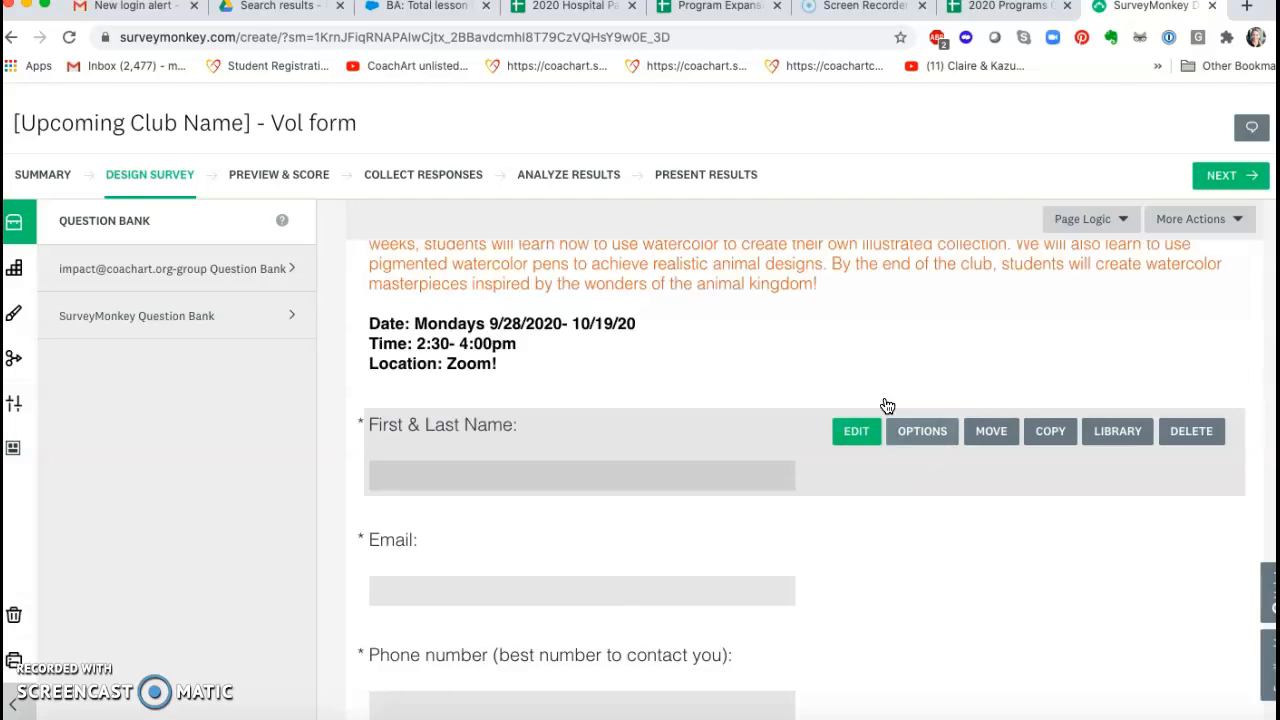
# Step: Set up a web link collector for the survey and copy its link
pyautogui.click(456, 222)
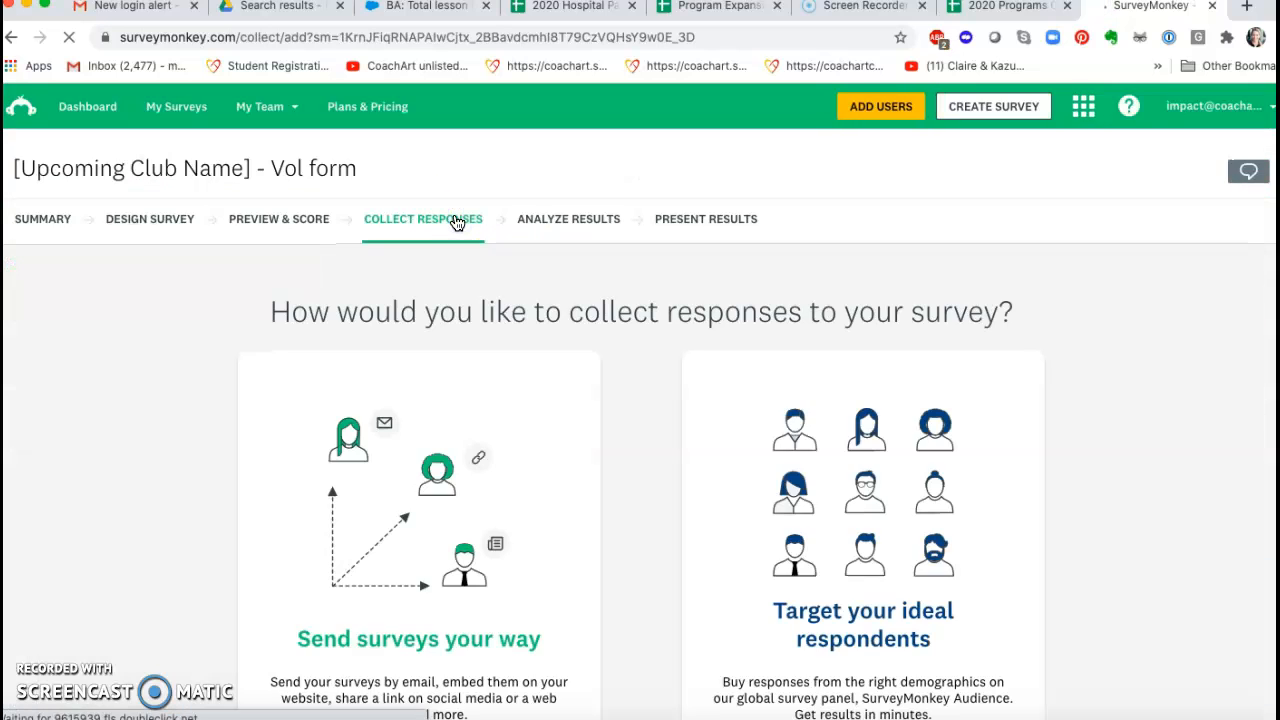
pyautogui.scroll(-1, 440, 425)
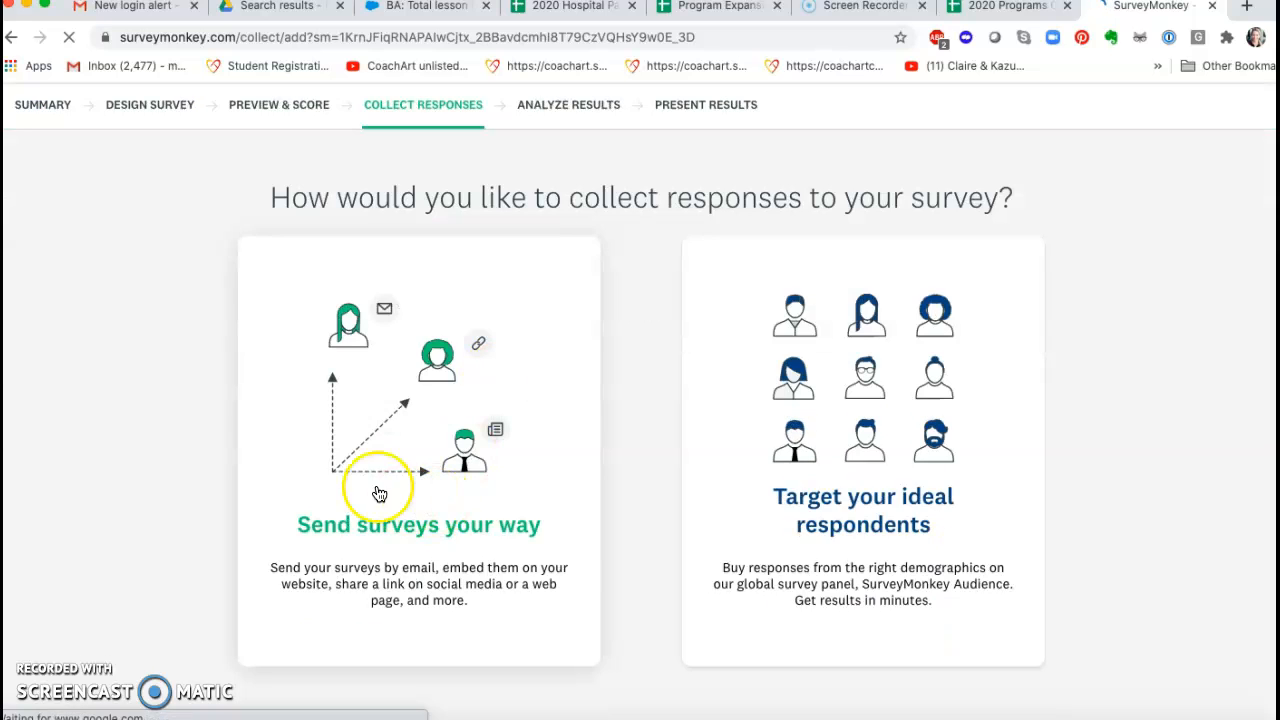
pyautogui.click(393, 538)
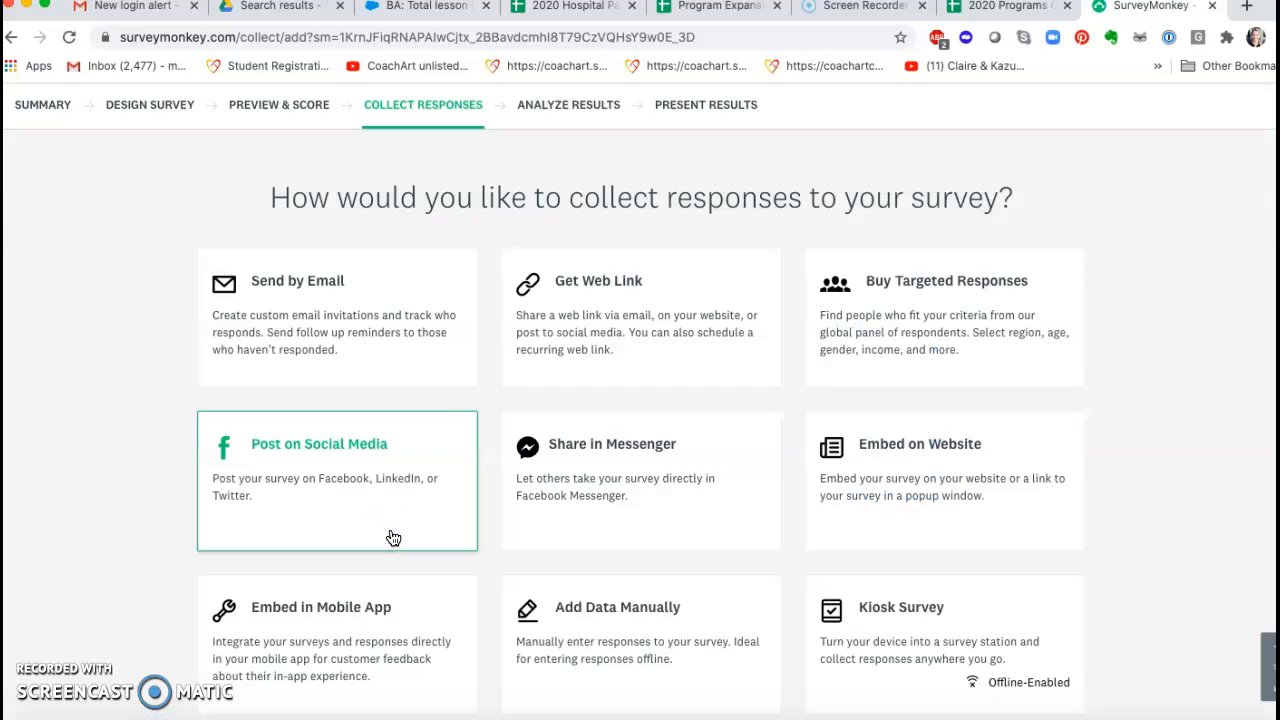
pyautogui.click(586, 312)
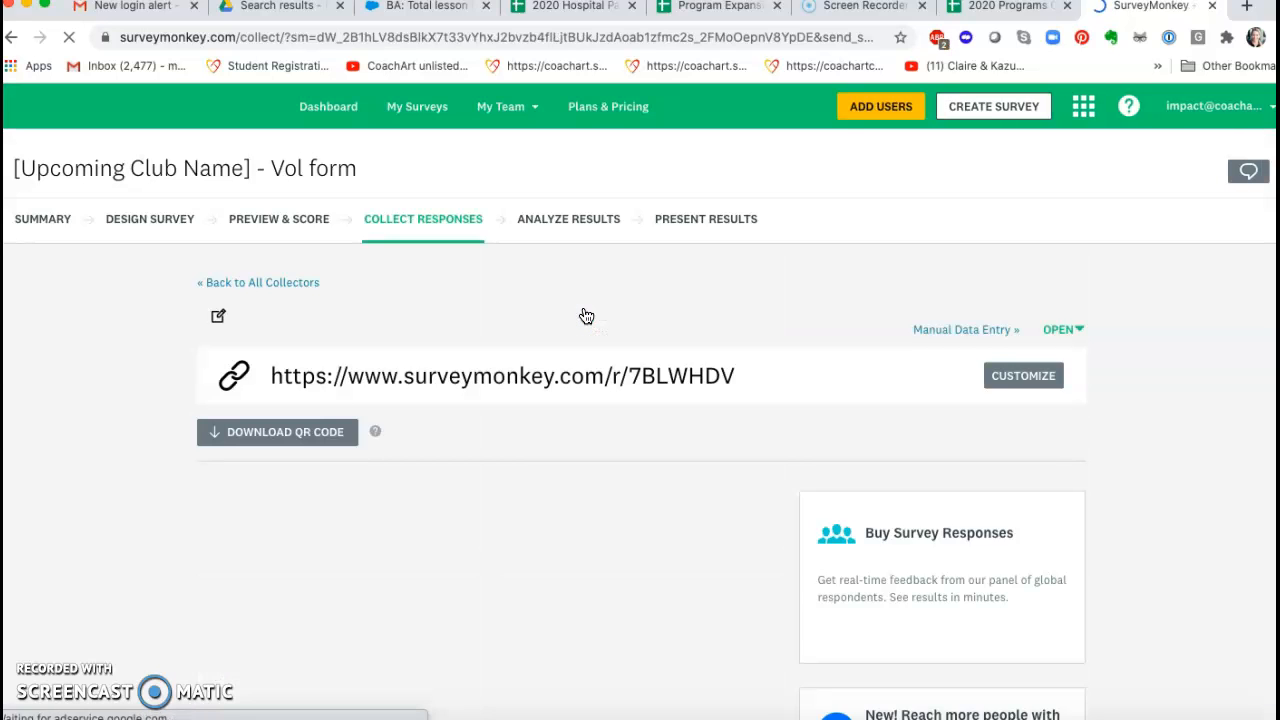
pyautogui.click(1037, 400)
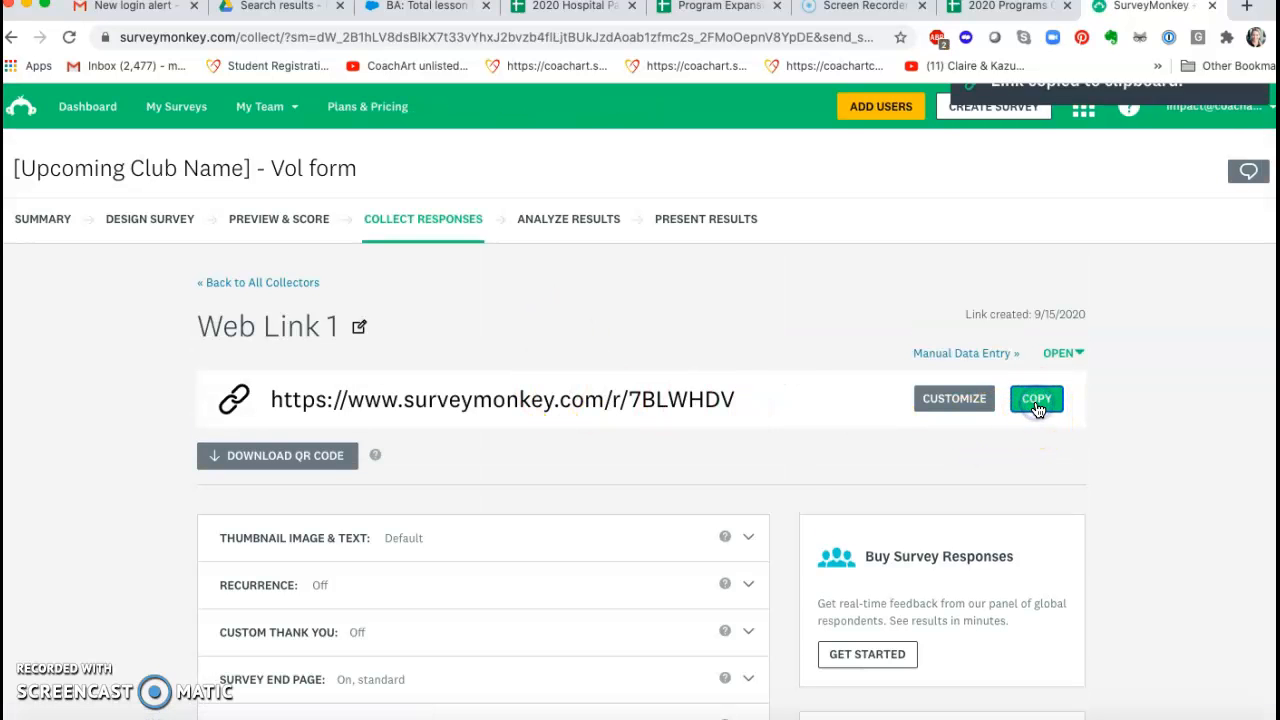
# Step: Switch to the programs spreadsheet and paste the survey link into G134 of the Current Marketing Req sheet, under Link to sign-up form
pyautogui.click(993, 7)
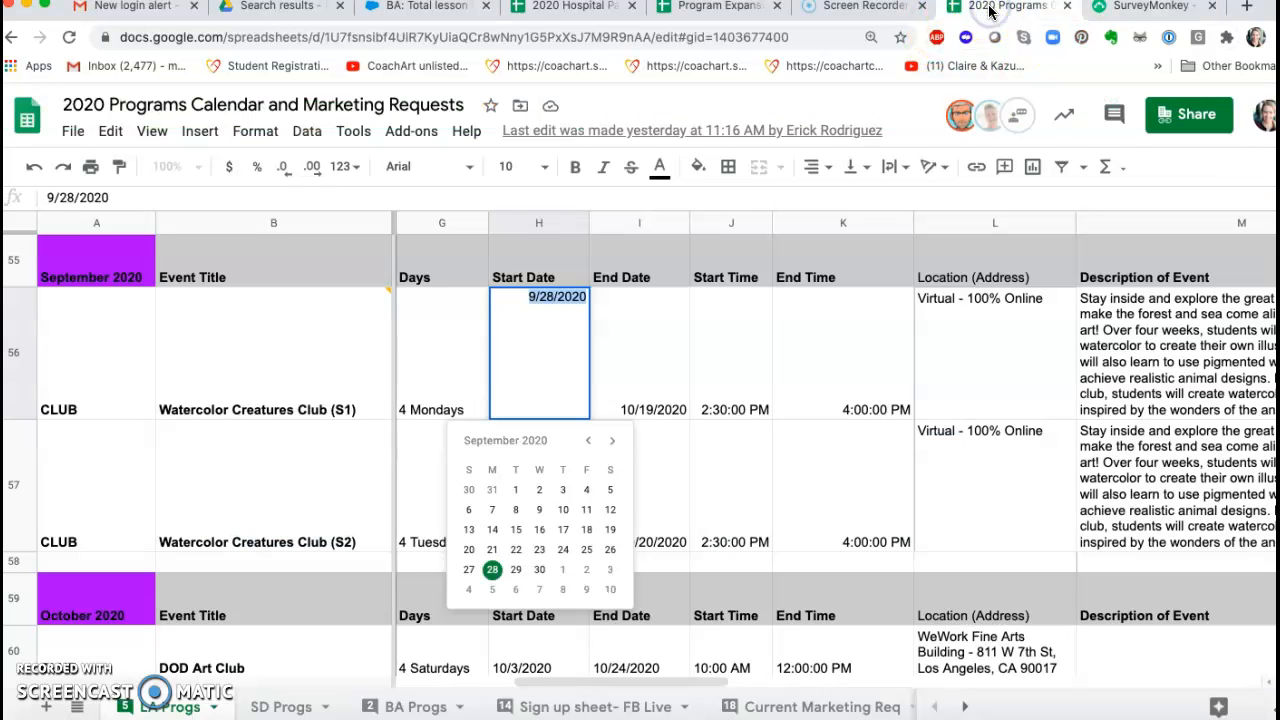
pyautogui.click(814, 708)
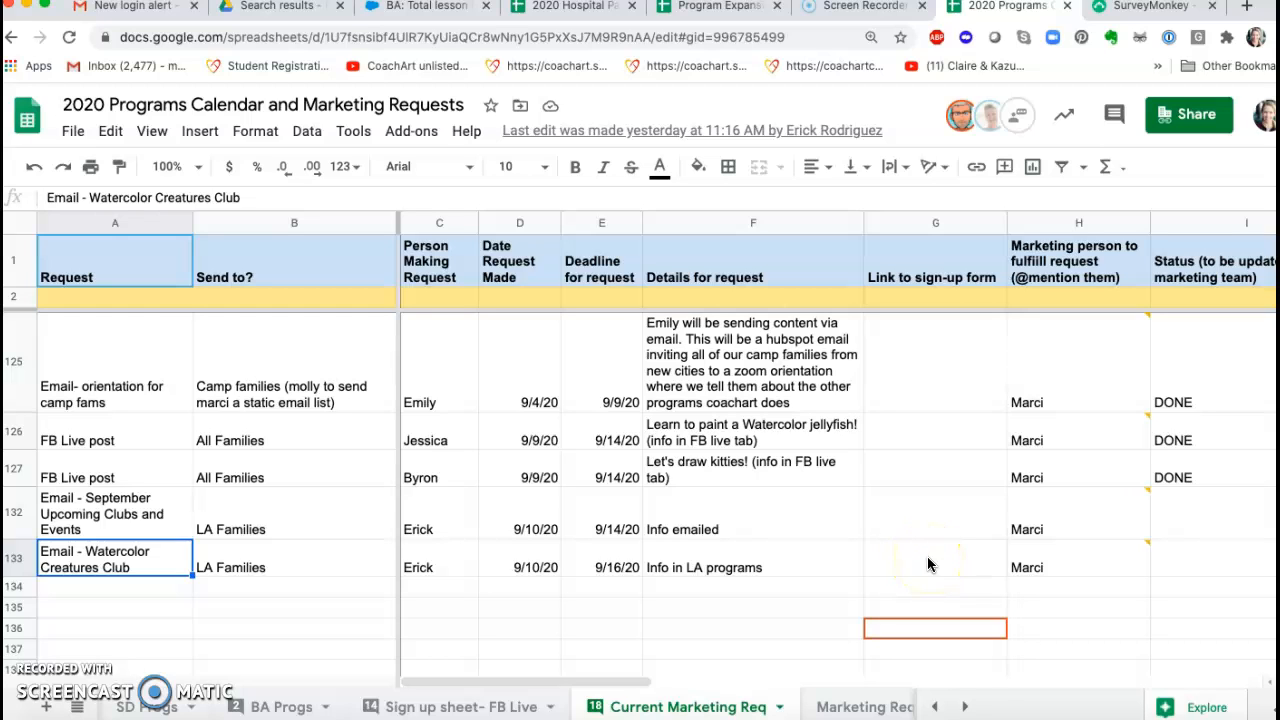
pyautogui.click(923, 589)
pyautogui.hotkey('ctrl', 'v')
pyautogui.click(750, 622)
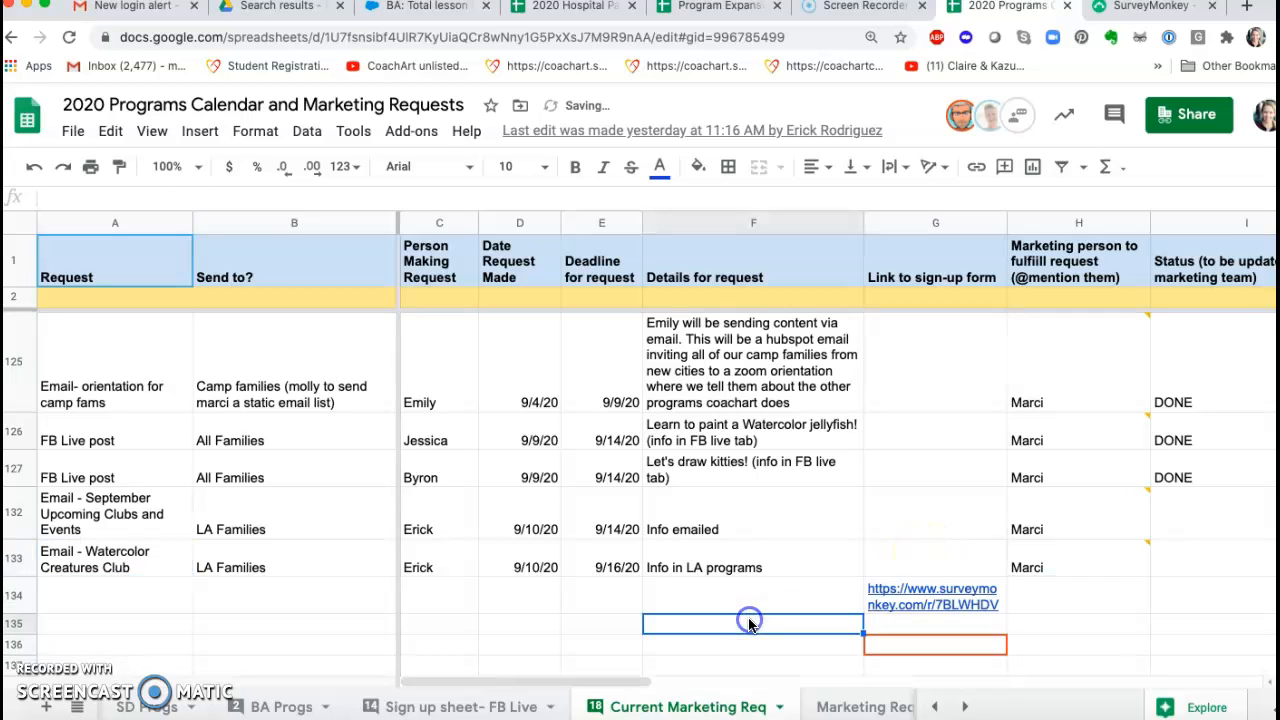
# Step: Copy the request "Email - Watercolor Creatures Club" from A133 into A134
pyautogui.click(108, 560)
pyautogui.hotkey('ctrl', 'c')
pyautogui.click(125, 594)
pyautogui.hotkey('ctrl', 'v')
# Step: Enter "LA Volunteers" as the Send to? value in row 134
pyautogui.click(271, 591)
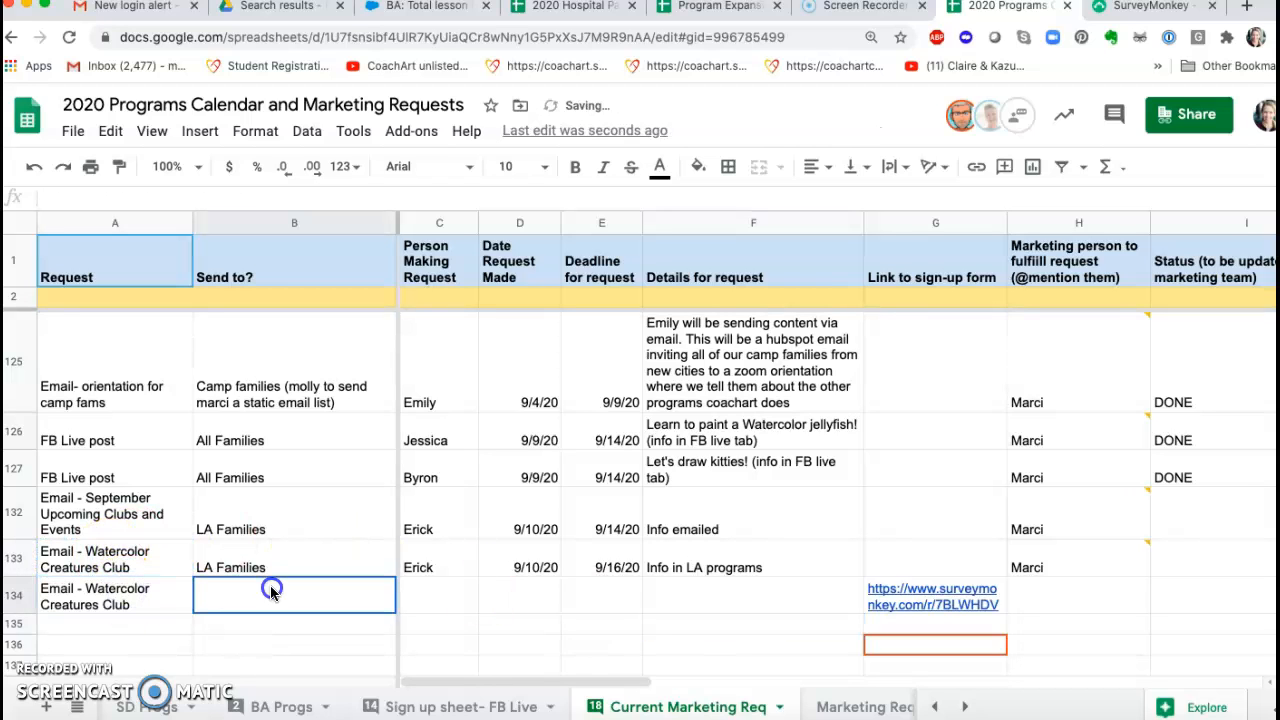
pyautogui.write('LA Voluny')
pyautogui.write('eers')
pyautogui.click(604, 604)
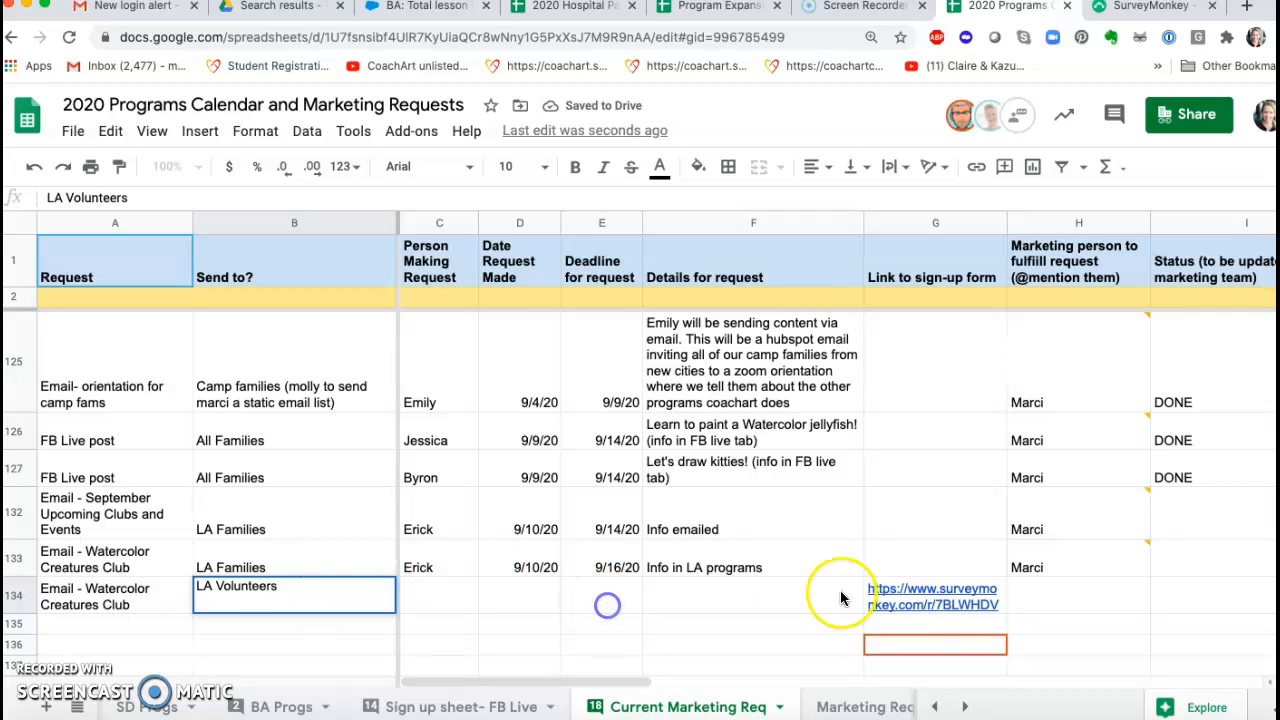
# Step: Open the sign-up link from row 134 and review the published volunteer form from title to final question
pyautogui.click(953, 590)
pyautogui.click(967, 636)
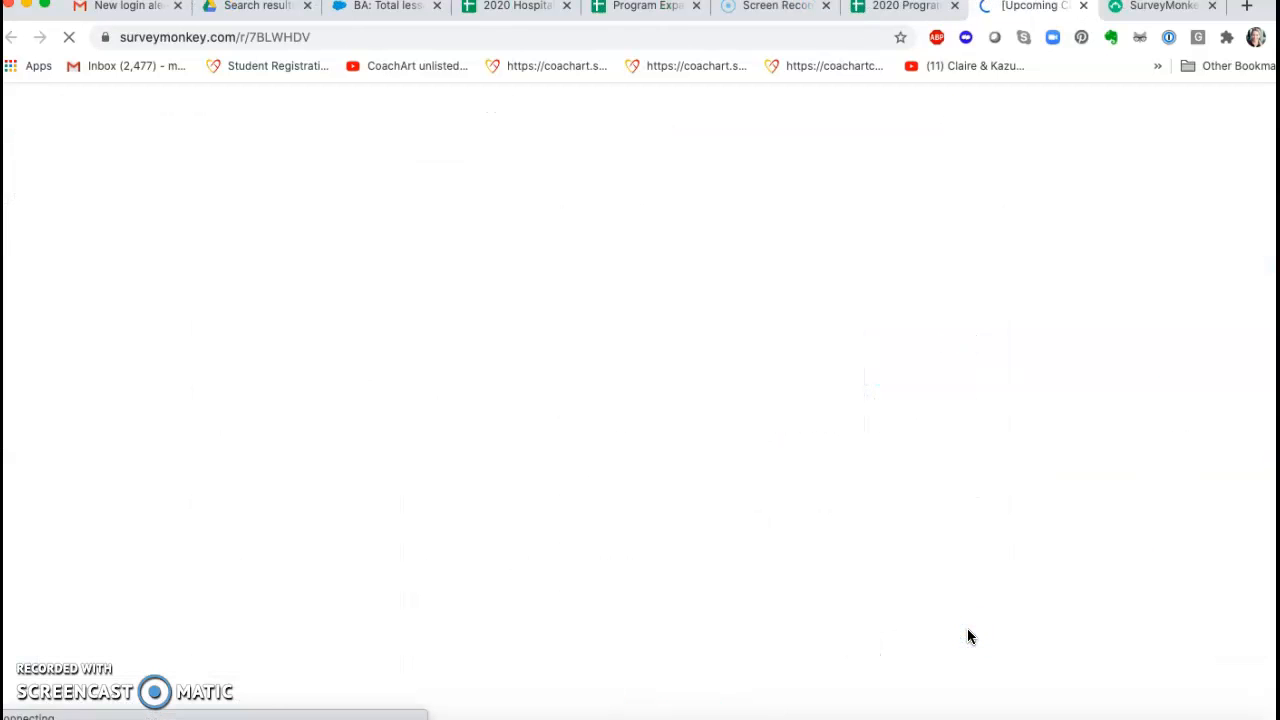
pyautogui.scroll(-5, 730, 500)
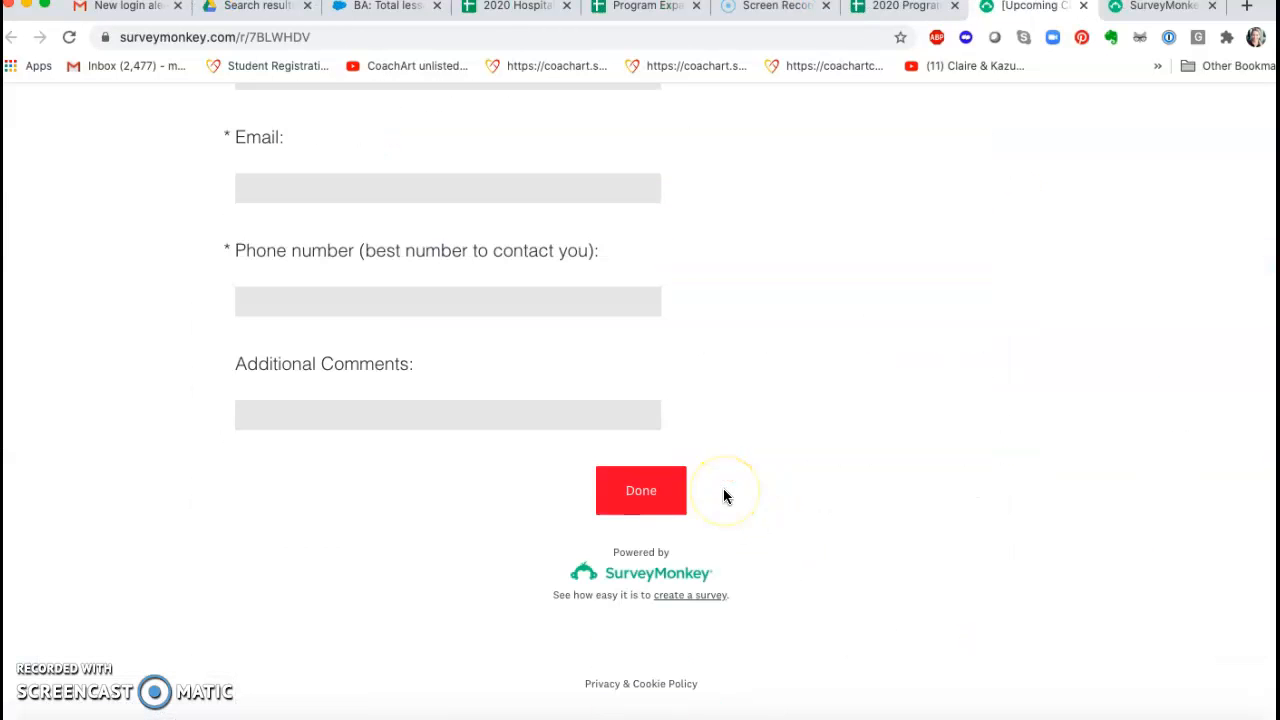
pyautogui.scroll(10, 725, 497)
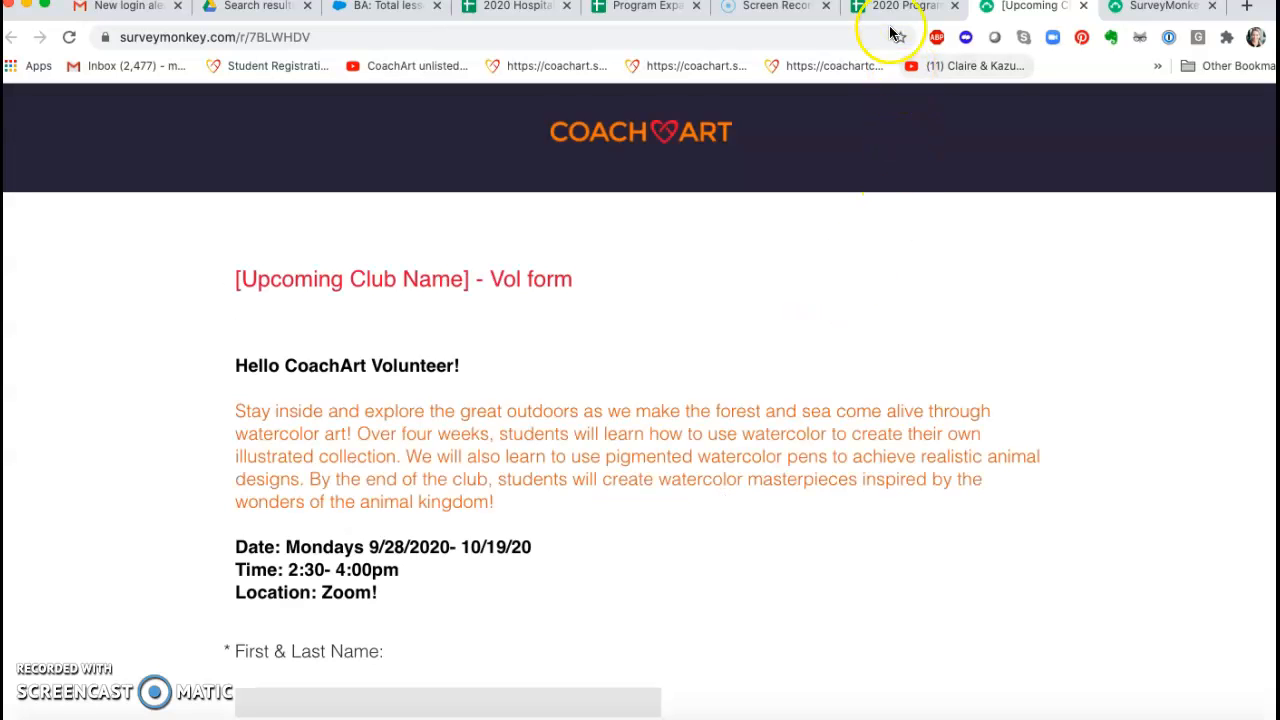